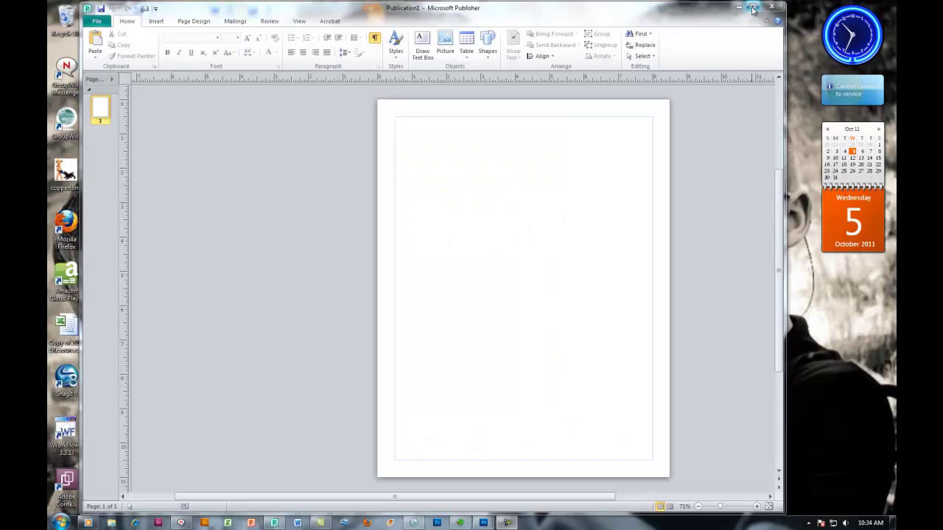
Maximize the publication window and start creating a new custom page size from the blank page templates.
click(753, 9)
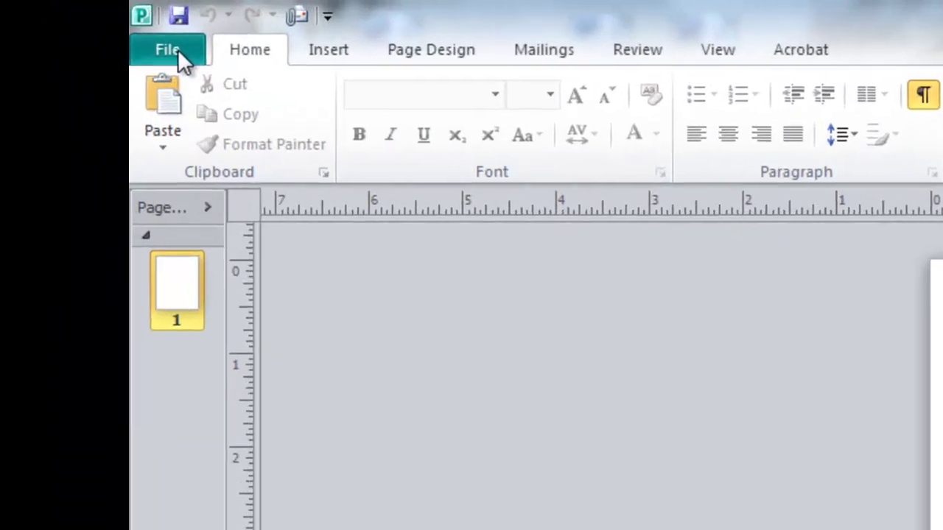
click(177, 49)
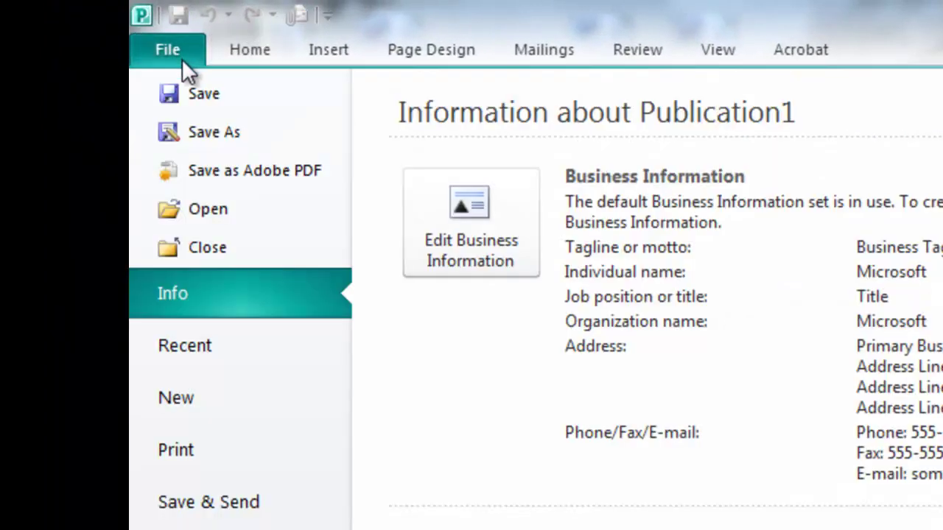
click(176, 399)
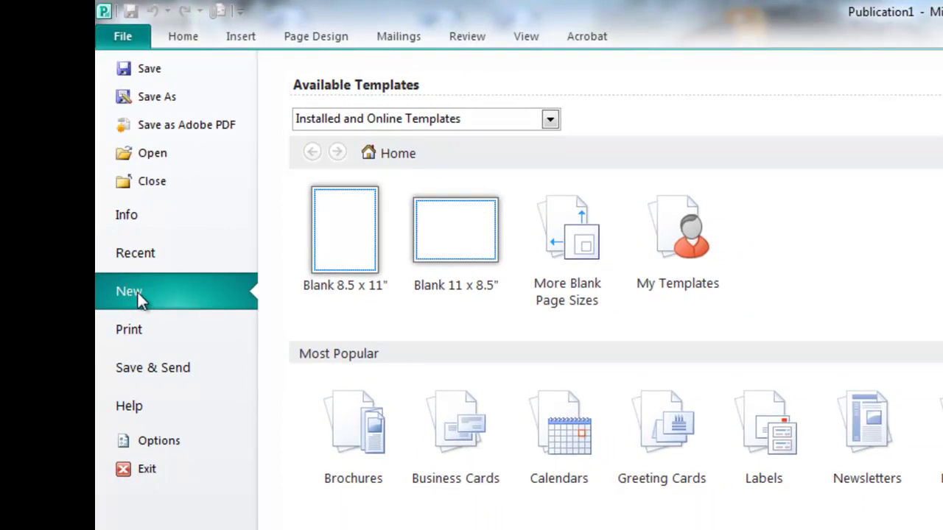
click(569, 280)
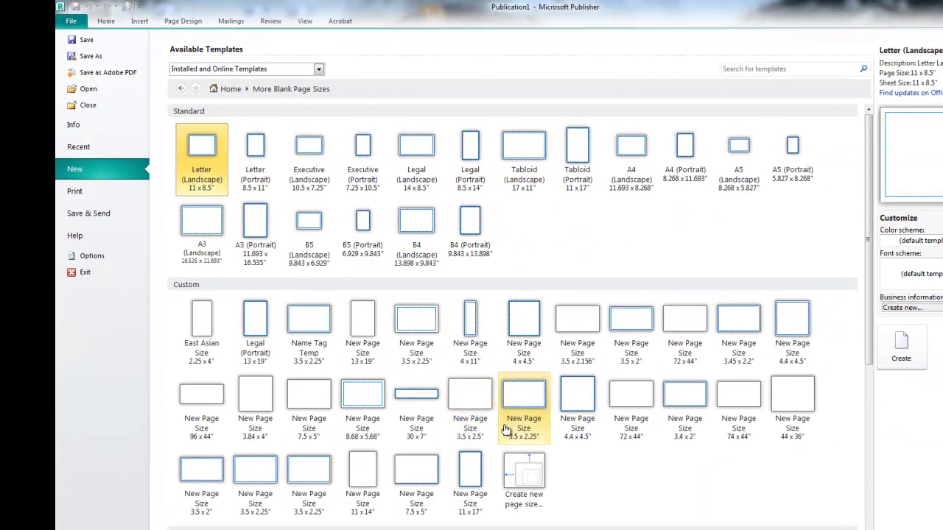
click(524, 472)
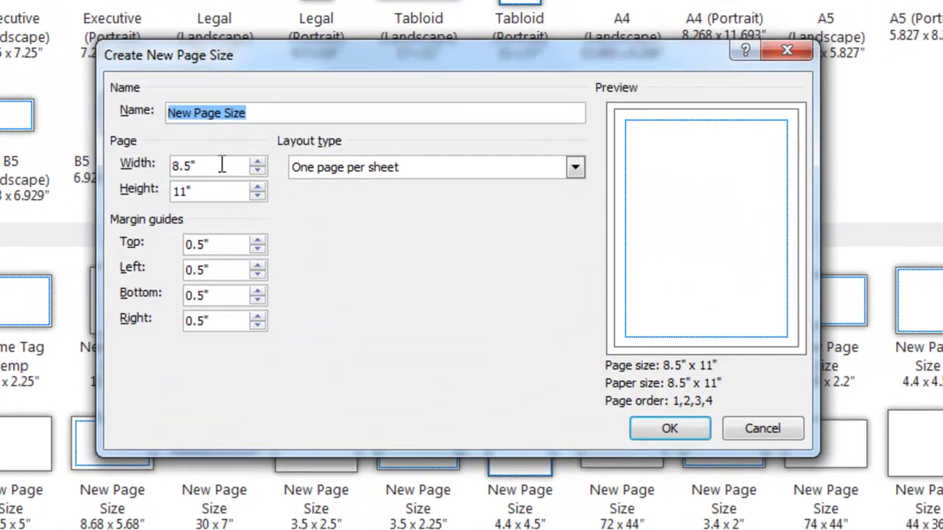
Set the new page size to 74 inches wide and 44 inches high.
drag(221, 166, 167, 166)
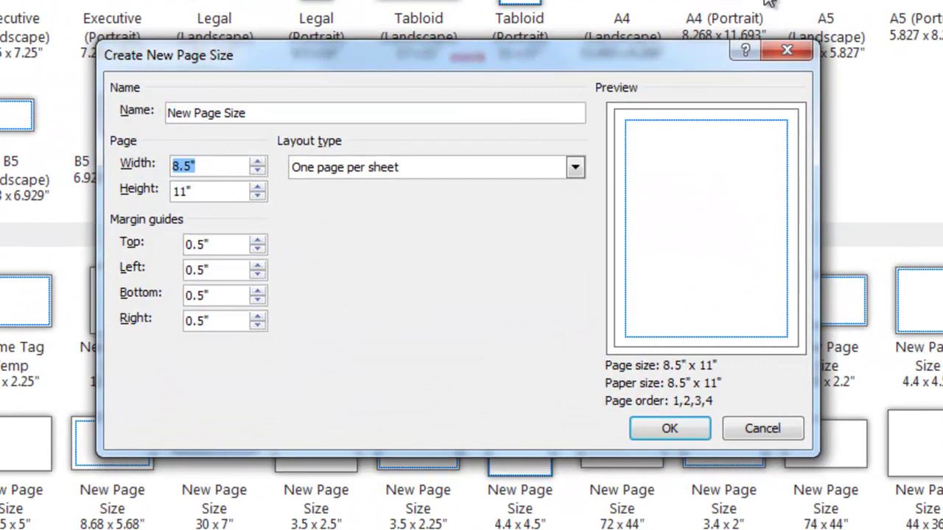
text(7)
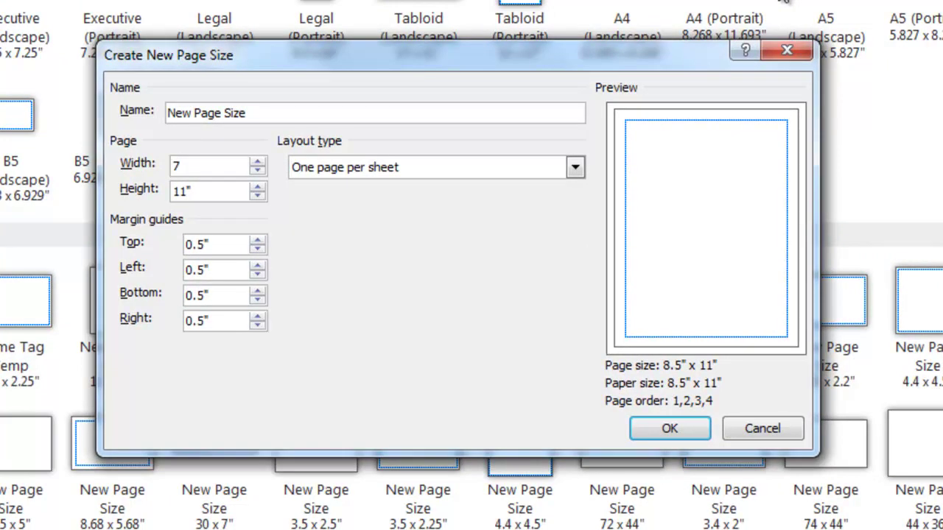
text(4)
drag(210, 191, 164, 191)
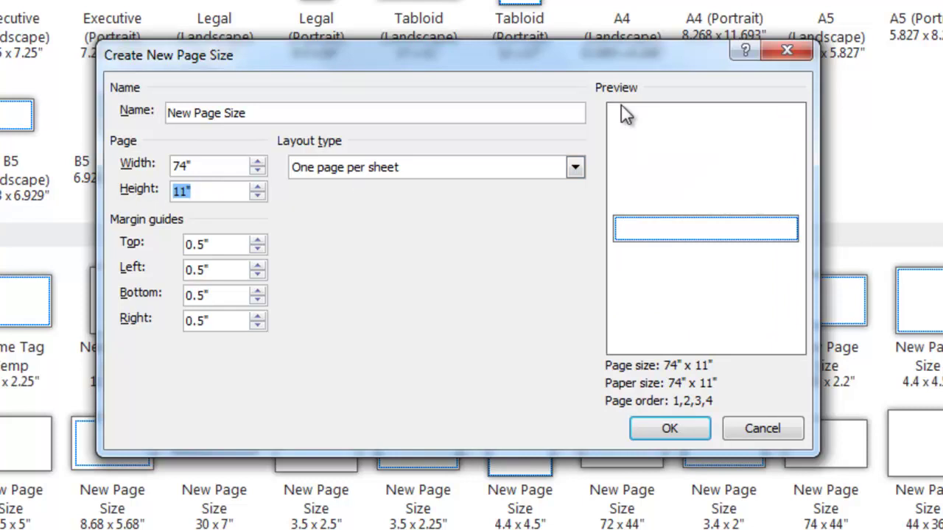
text(44)
Set all four margin guides to 0.1 inch and create a publication with the new page size.
click(257, 250)
click(258, 250)
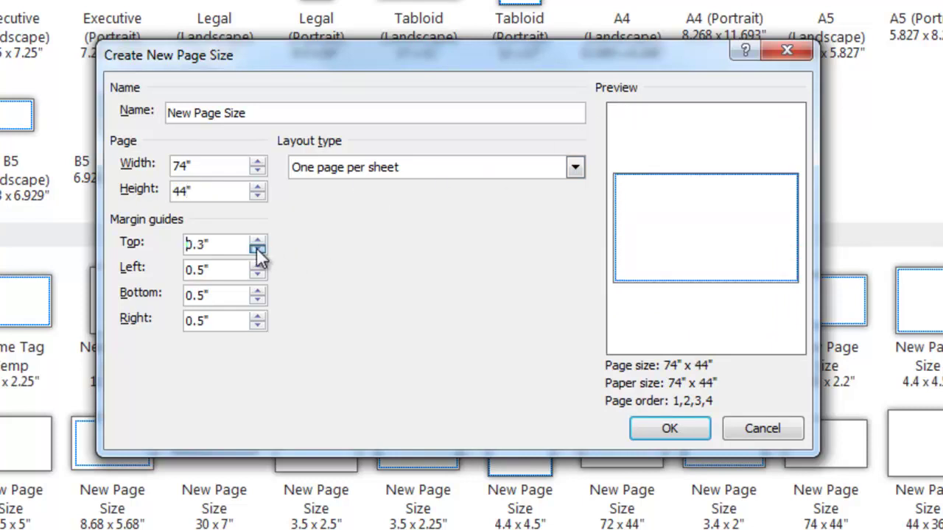
click(258, 250)
click(258, 250)
click(258, 275)
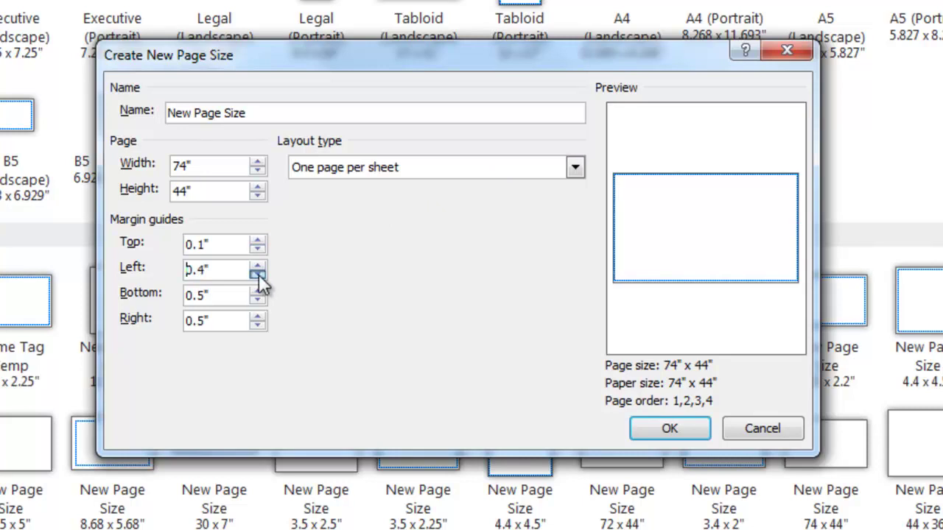
click(258, 275)
click(258, 275)
click(258, 275)
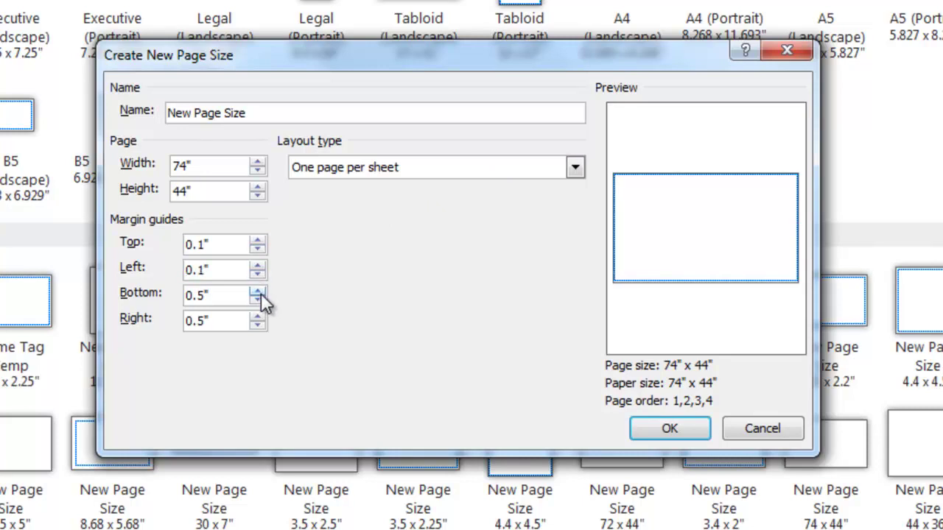
click(258, 300)
click(258, 300)
click(258, 300)
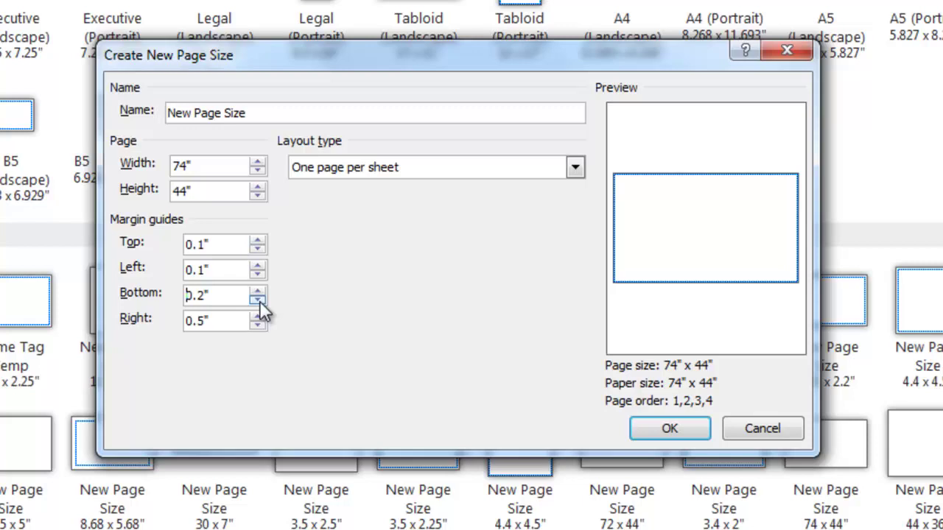
click(258, 300)
click(258, 325)
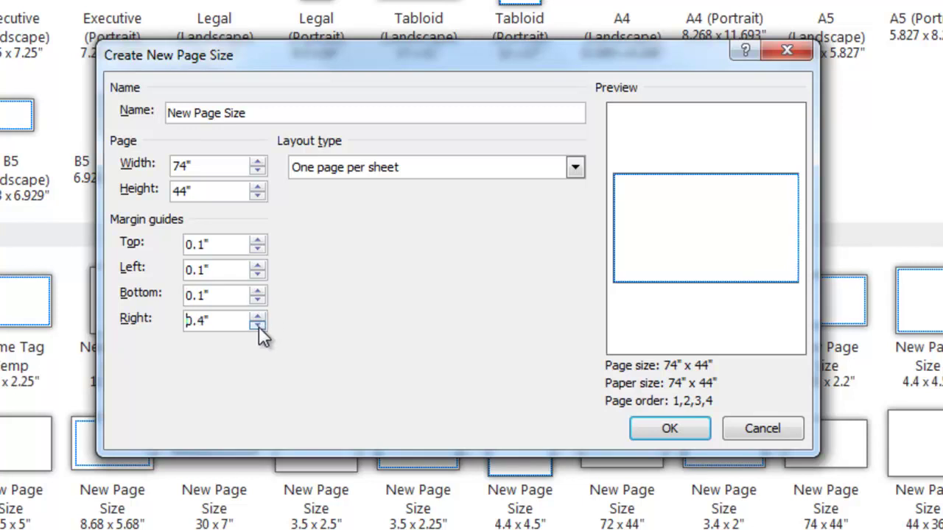
click(258, 325)
click(258, 325)
click(258, 326)
click(653, 428)
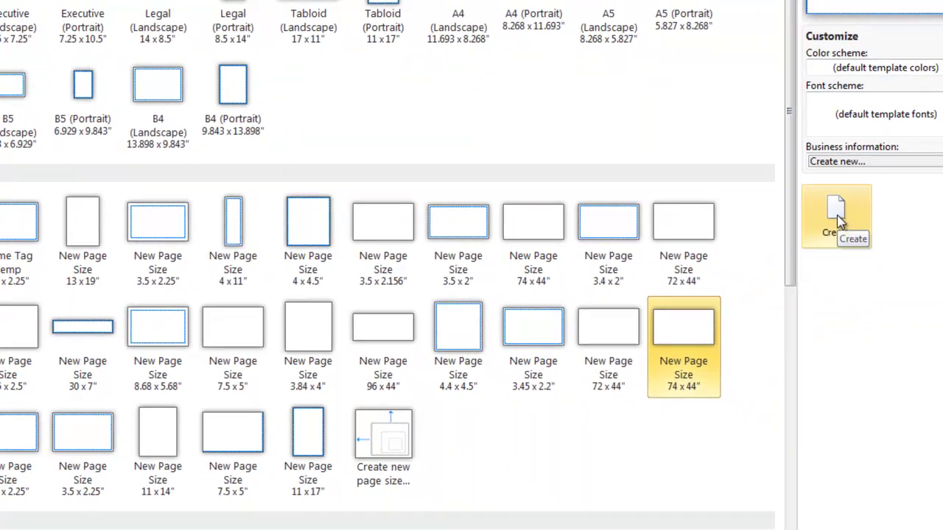
click(853, 218)
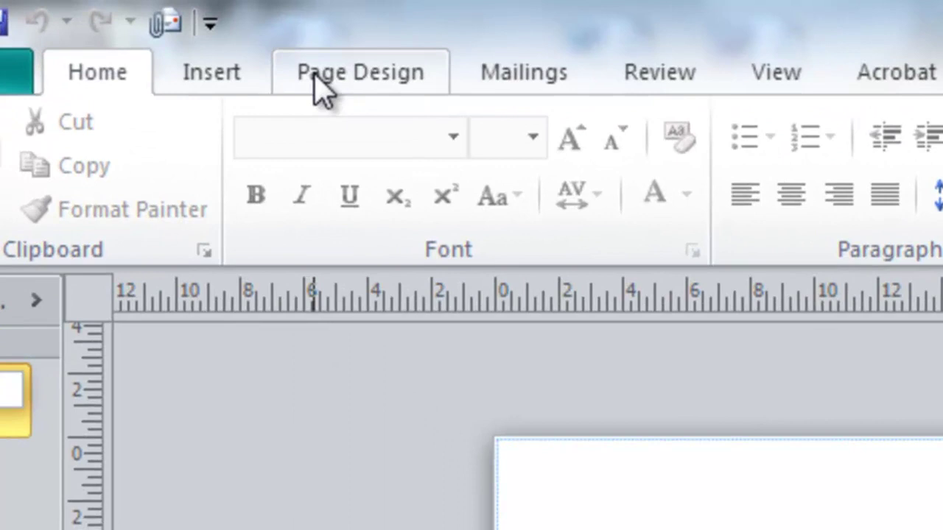
Divide the page into four columns using grid guides, keeping a single row.
click(322, 89)
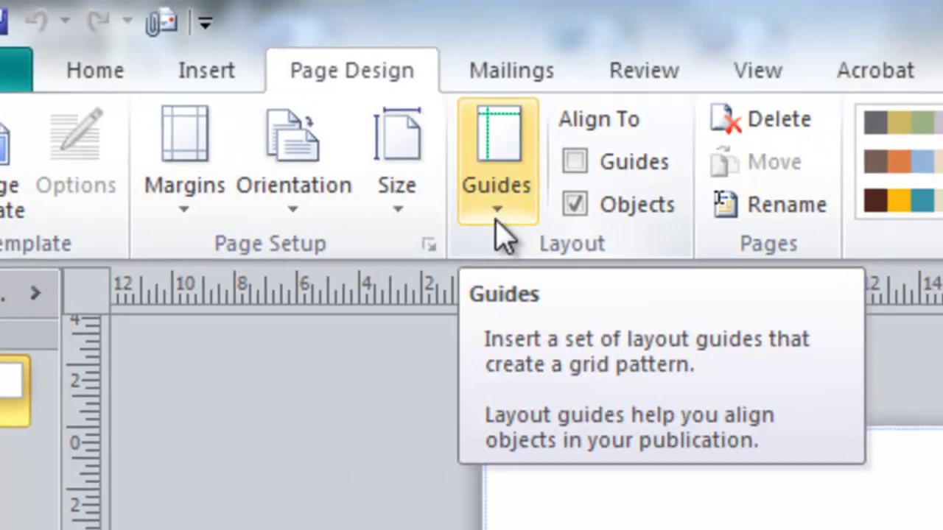
click(508, 215)
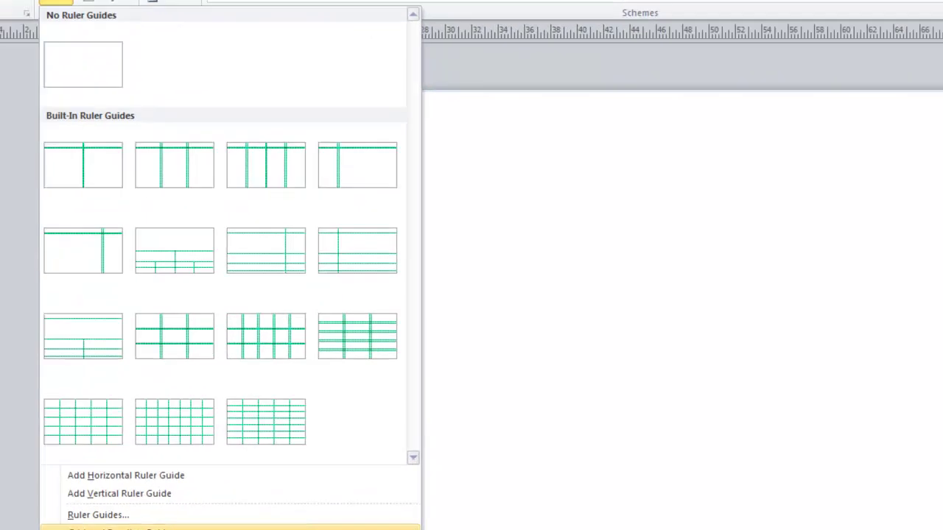
click(238, 505)
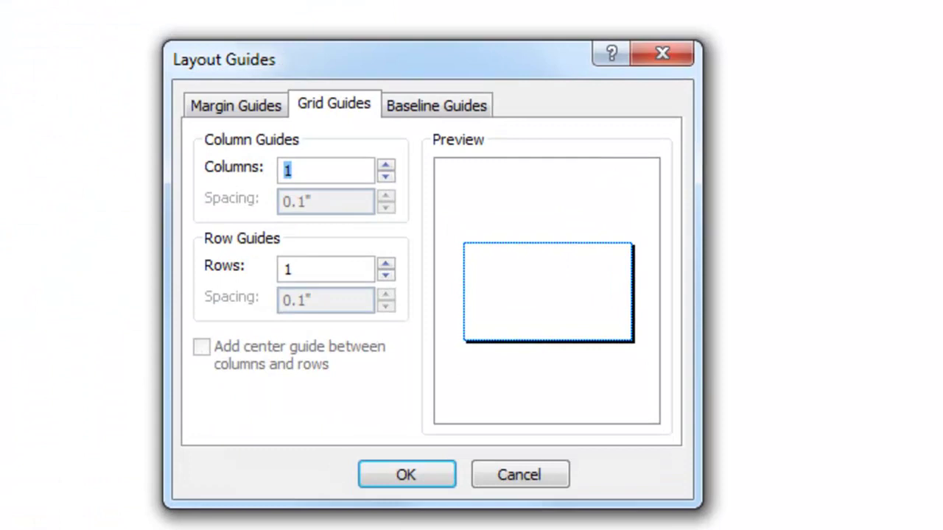
click(381, 162)
click(381, 162)
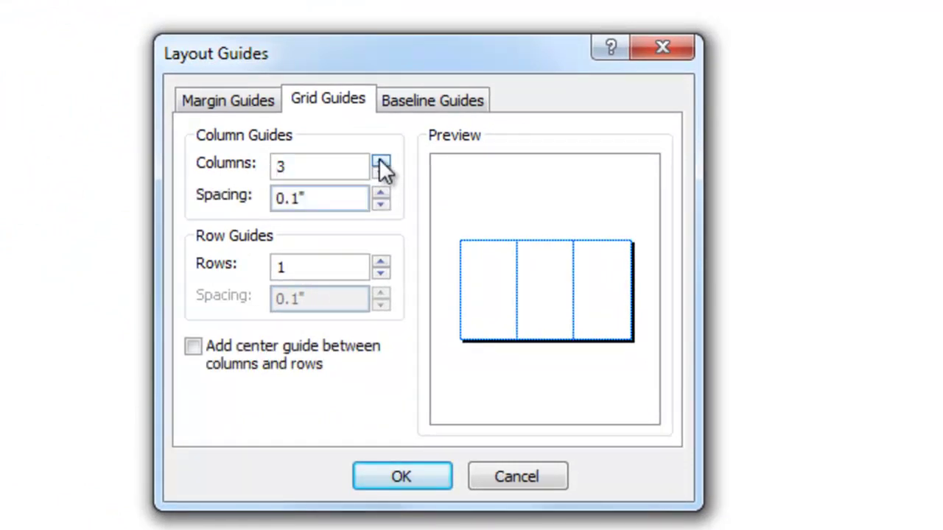
click(381, 162)
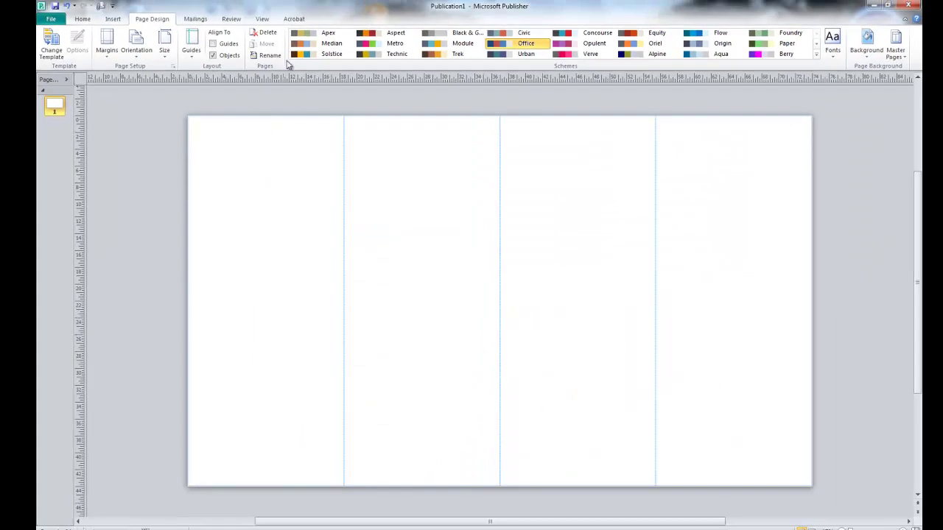
Draw a text box about 4 inches tall along the page's upper edge and fit its width to the page.
click(113, 19)
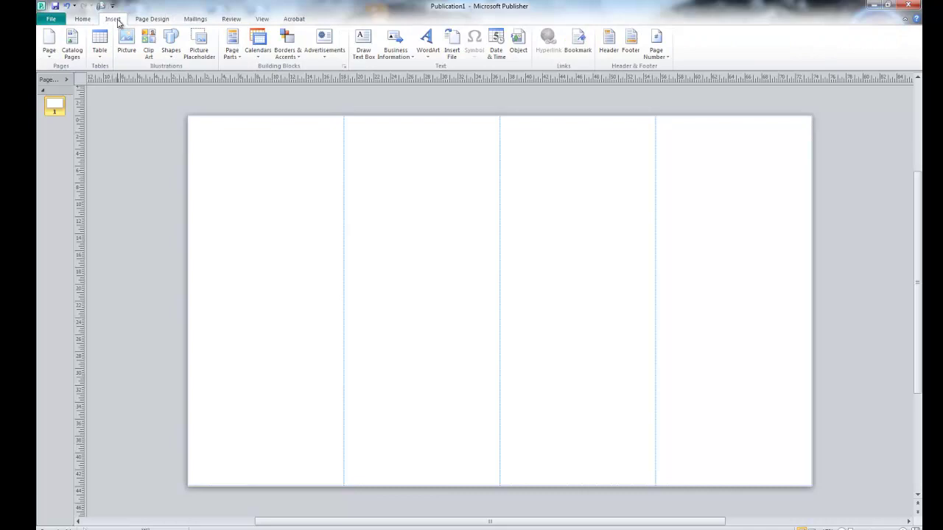
click(363, 58)
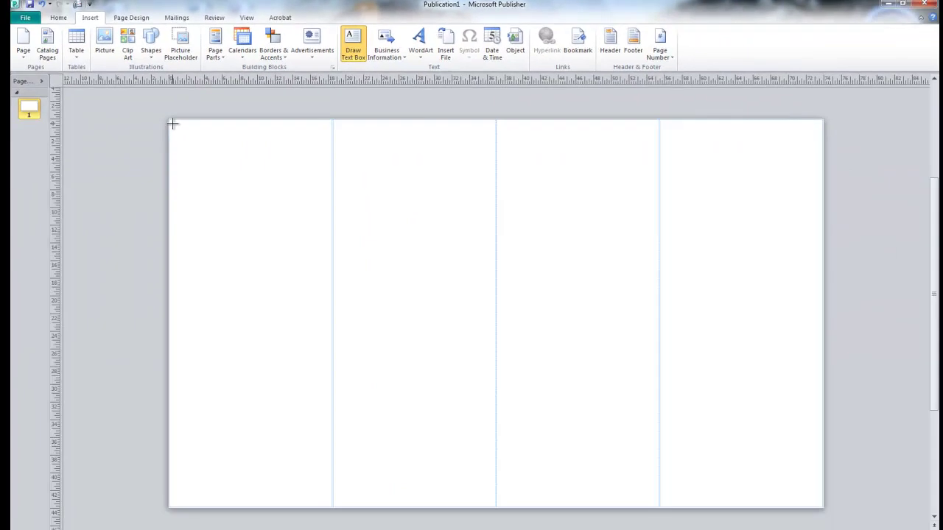
mouse_move(172, 124)
mouse_down()
mouse_move(175, 155)
mouse_move(234, 164)
mouse_move(824, 154)
mouse_up()
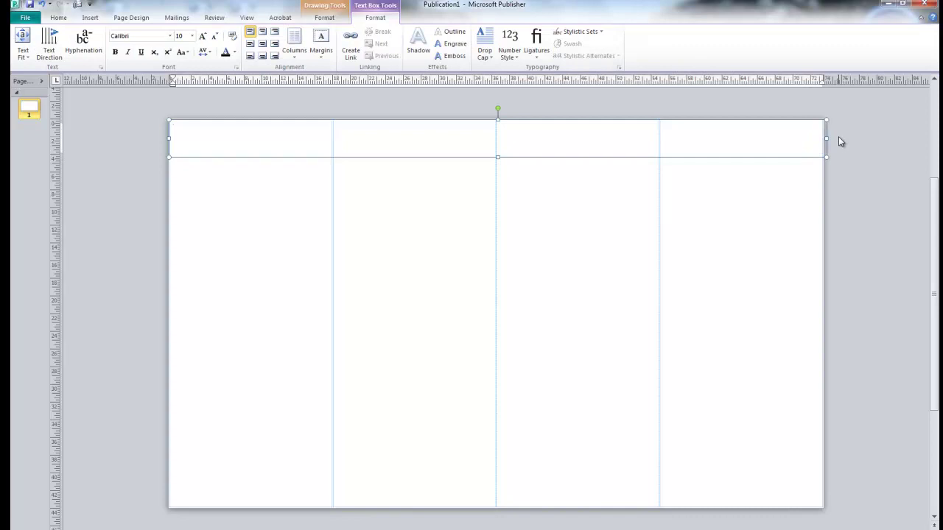
drag(826, 138, 818, 136)
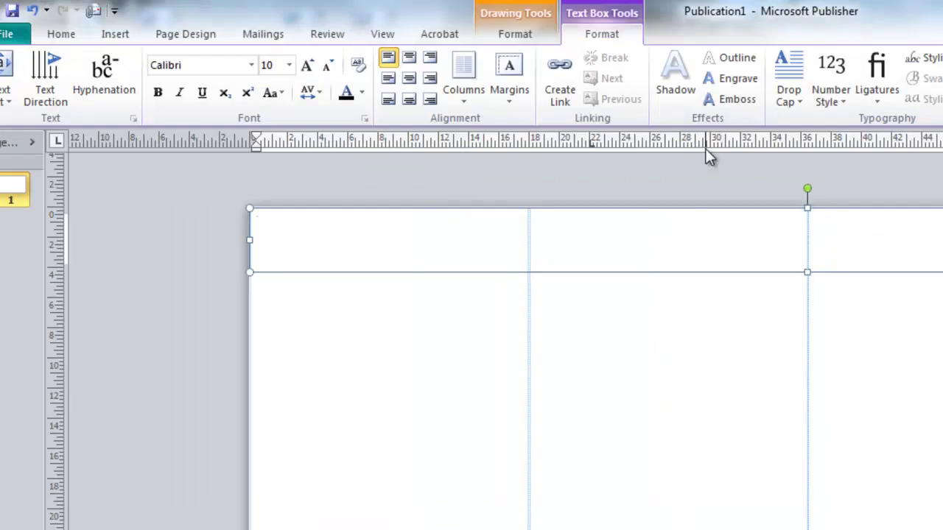
Add a horizontal ruler guide just below the text box, at about 4.5 inches.
key(alt+w)
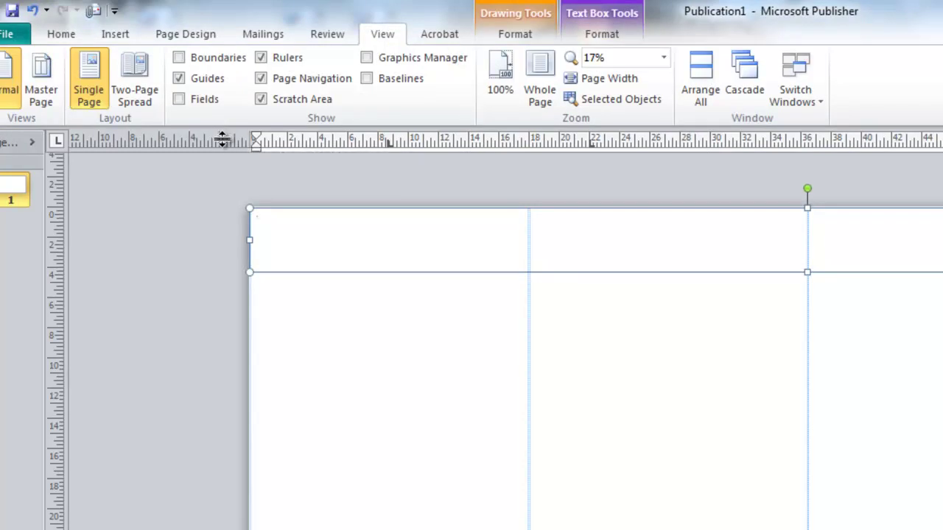
drag(221, 243, 213, 283)
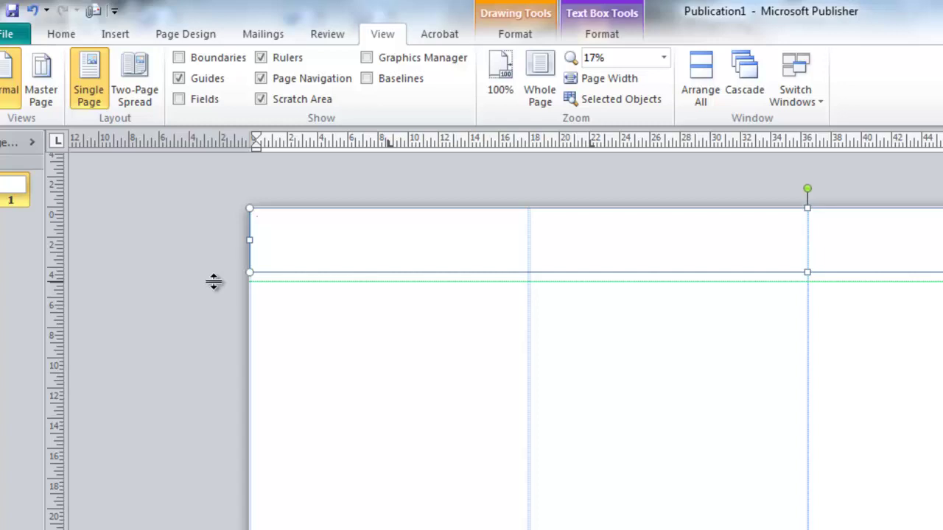
click(214, 285)
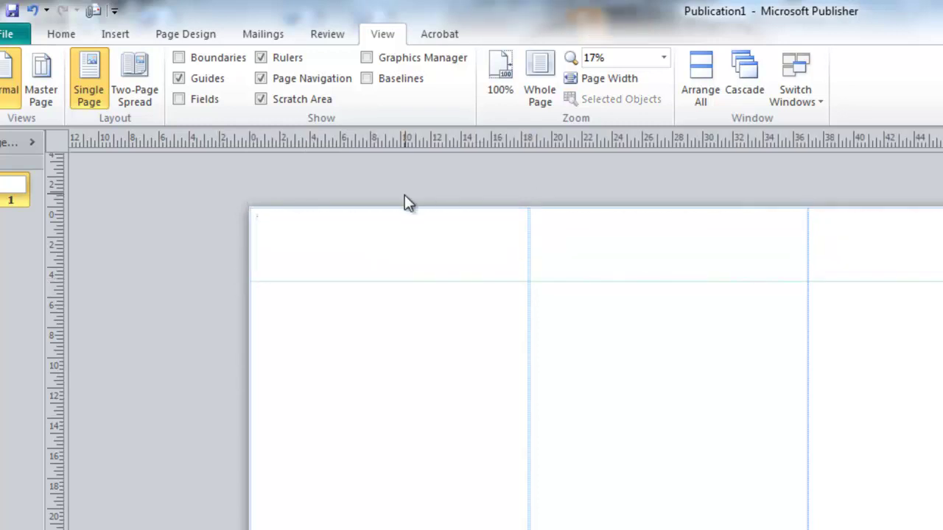
Format the upper text box's text as centered Times New Roman at 100 pt.
click(380, 261)
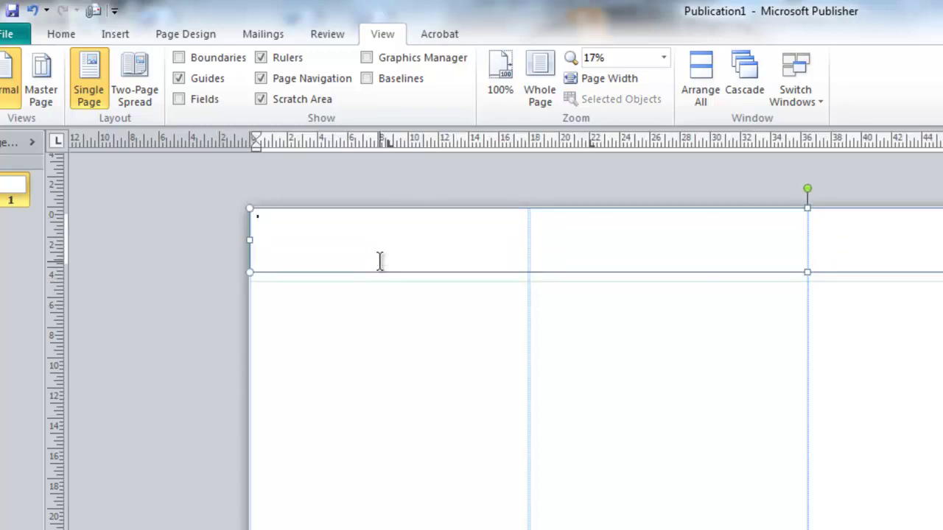
click(79, 33)
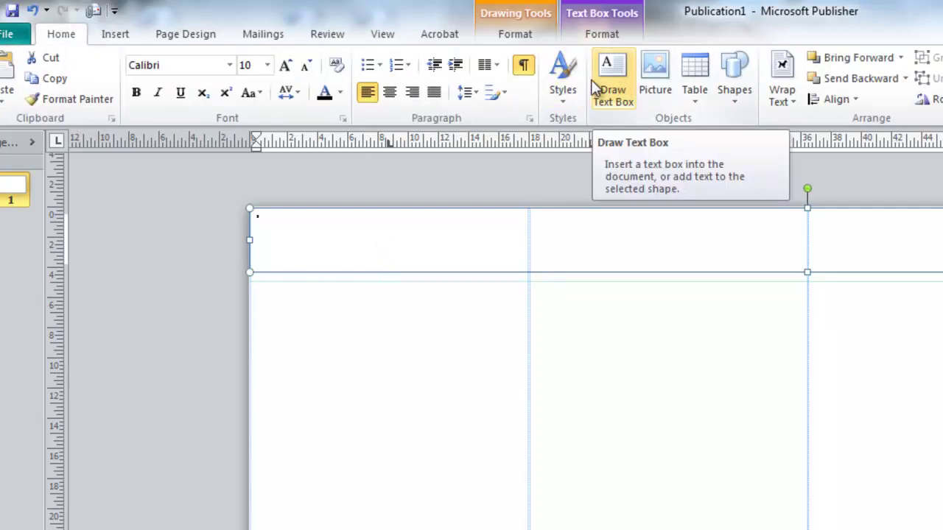
click(390, 93)
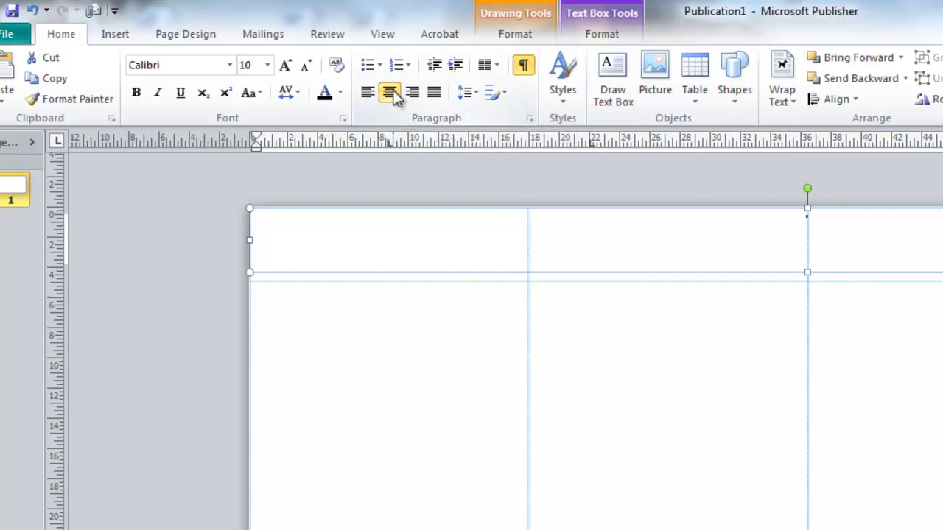
click(229, 65)
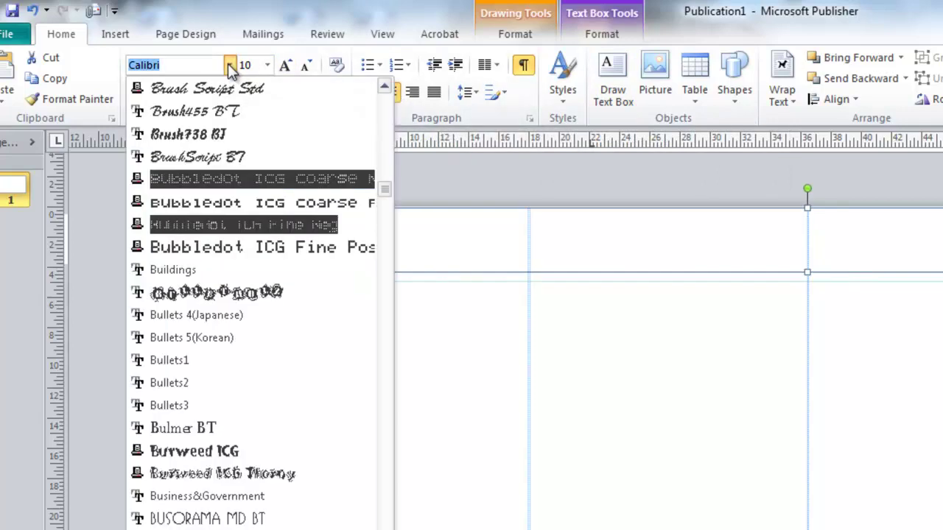
text(Times New Roman)
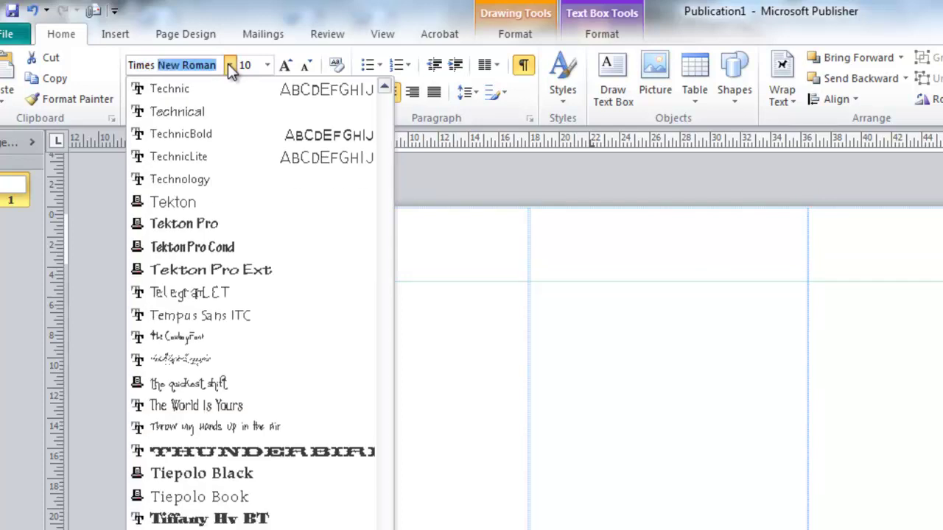
click(254, 65)
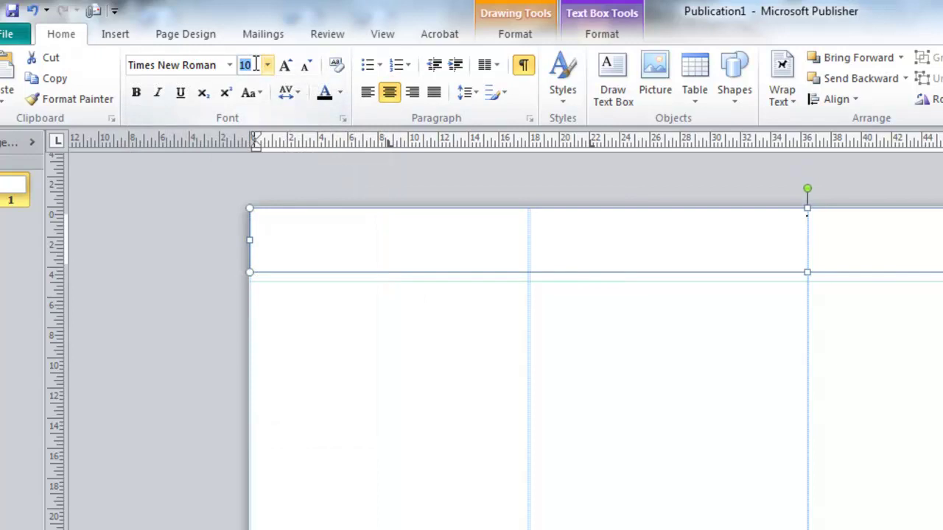
text(100)
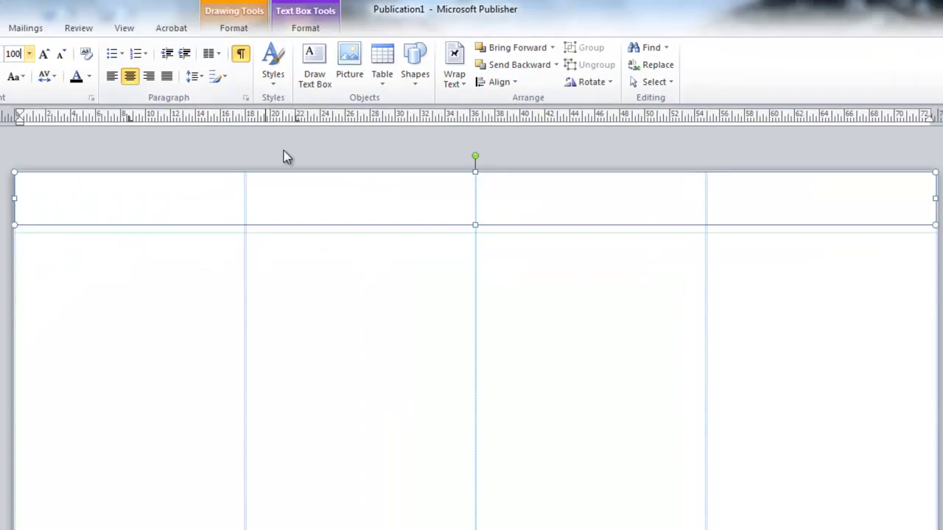
Enter the title "TYPE THE TITLE OF YOUR POSTER HERE" in the text box along the page's upper edge.
click(598, 190)
text(TYP)
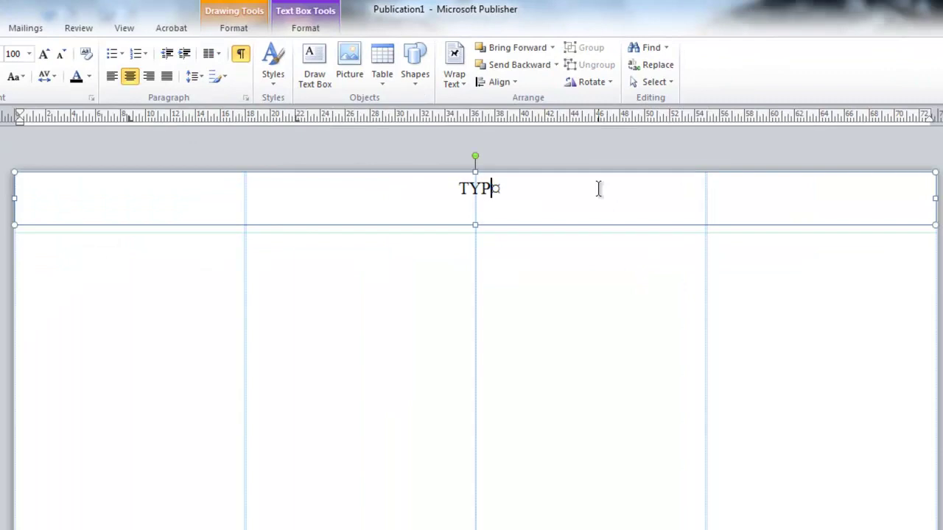
text(E THE TIT)
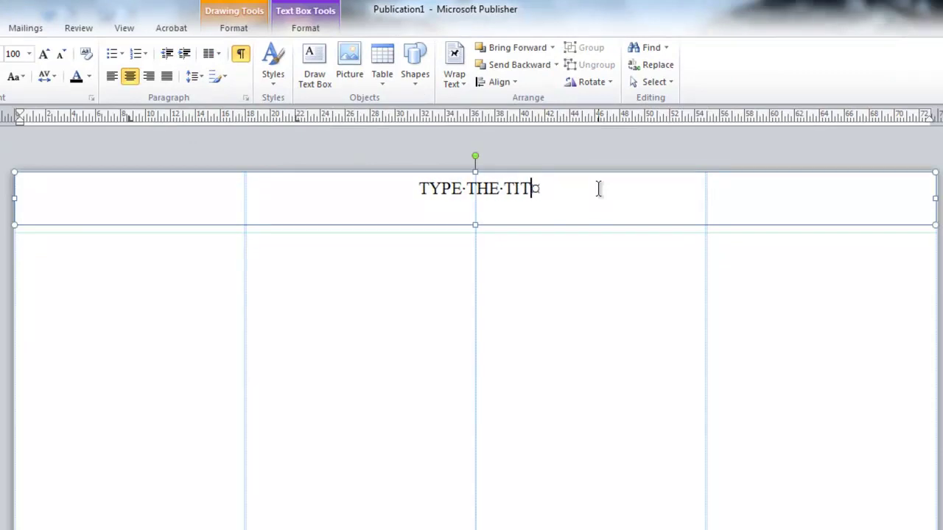
text(LE OF Y)
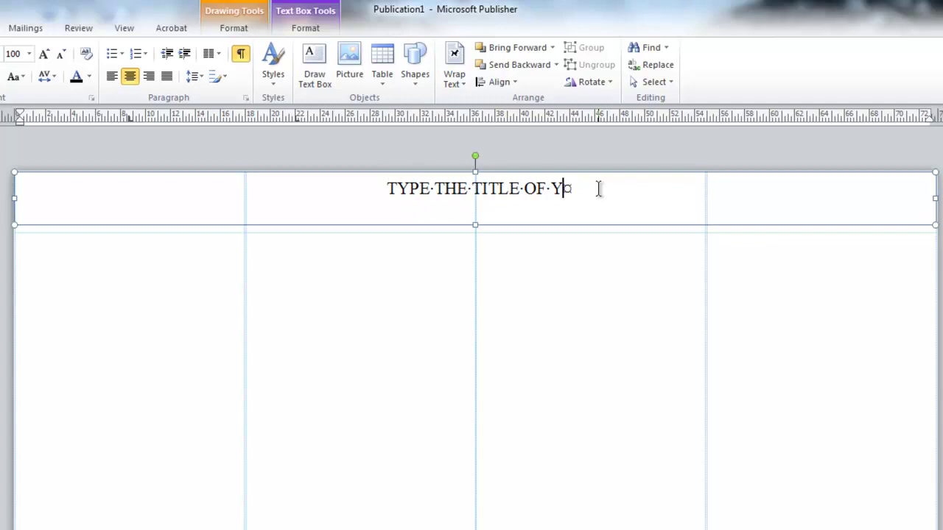
text(OUR POSTER )
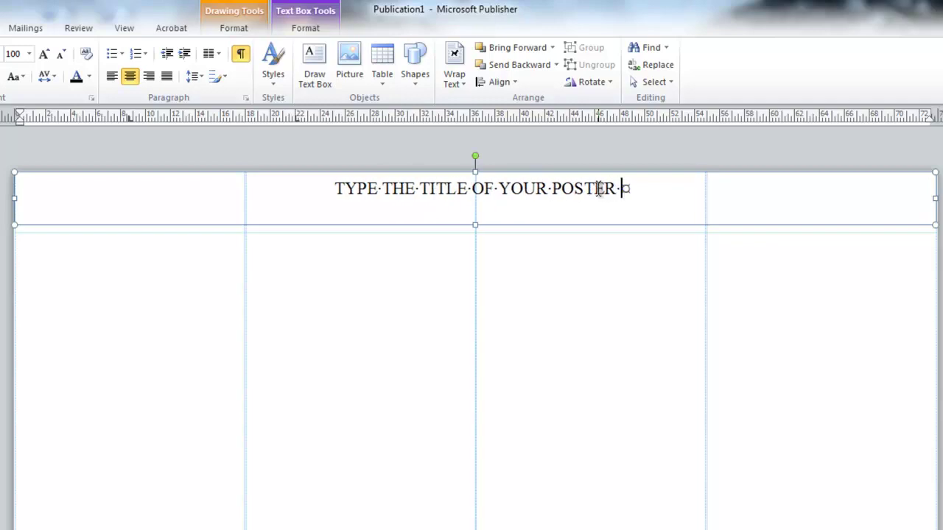
text(HERE)
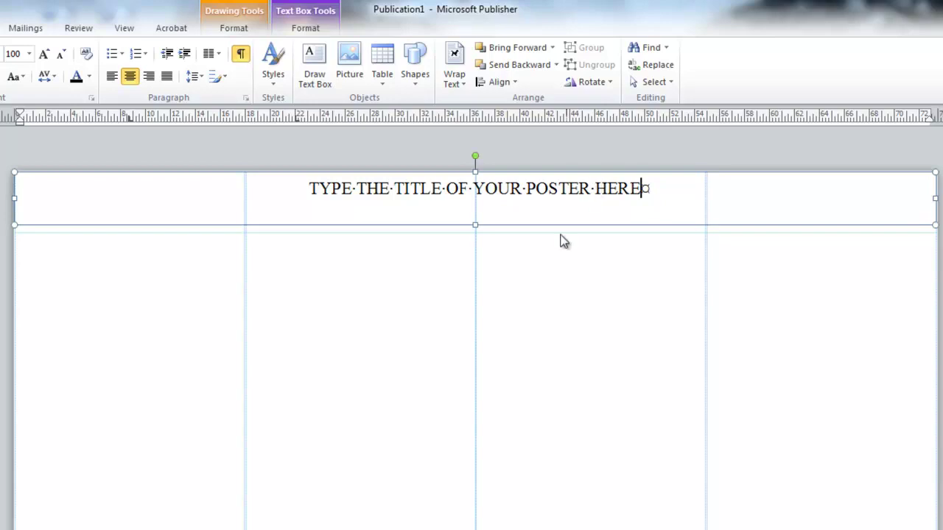
Give the title text box a light gray shape fill and a dark red outline.
click(301, 30)
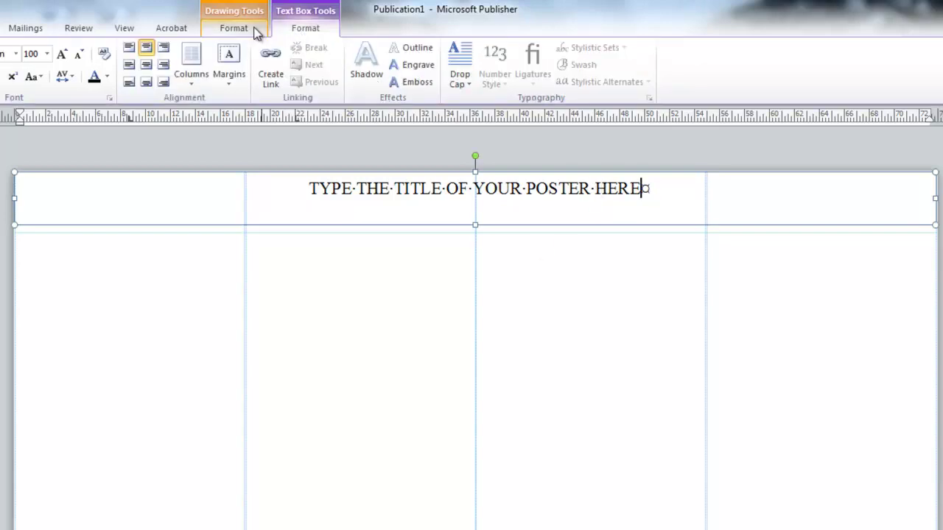
click(235, 29)
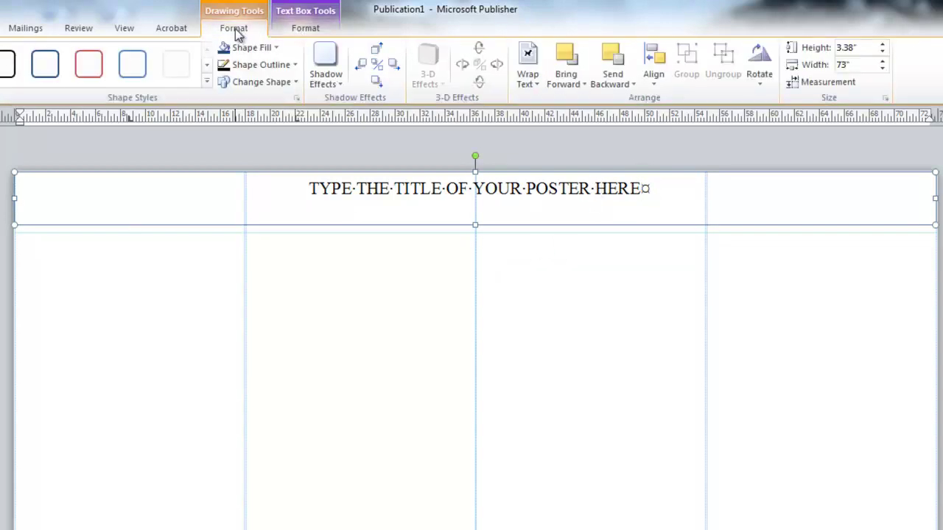
click(278, 48)
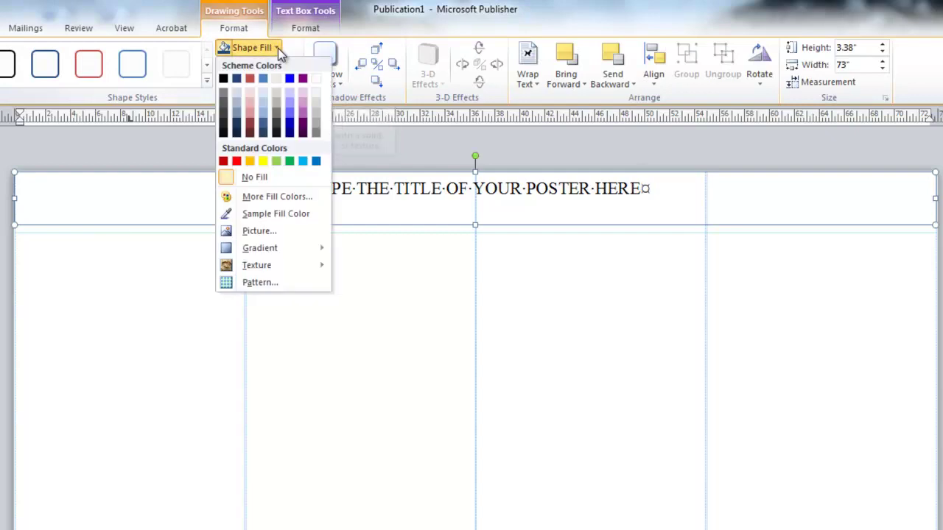
click(318, 102)
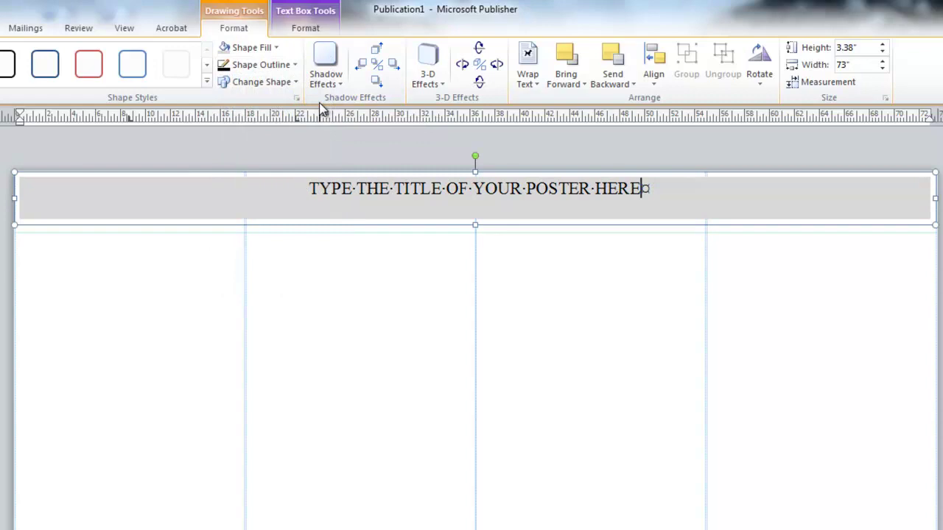
click(295, 65)
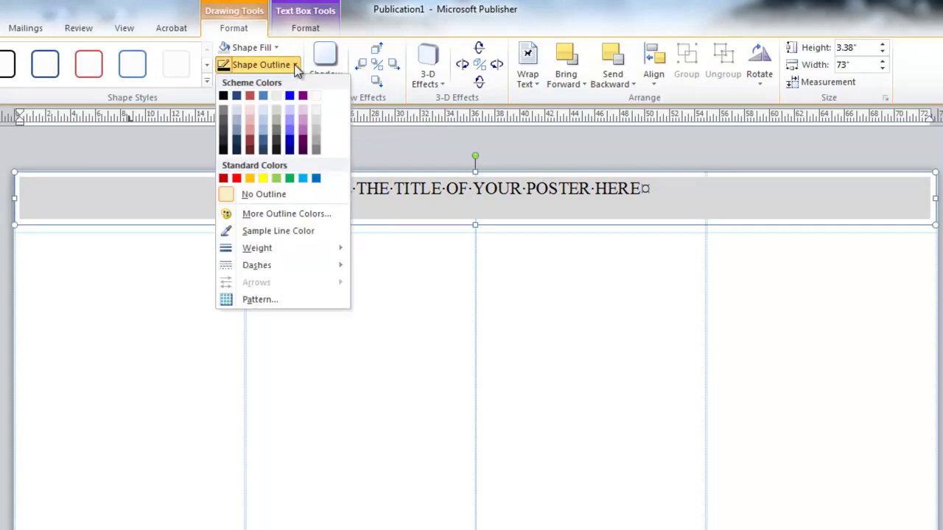
click(224, 181)
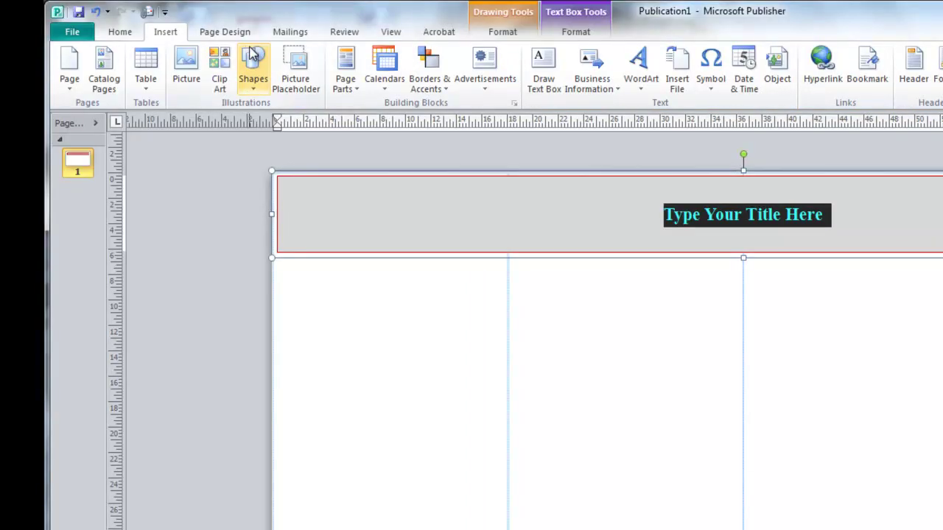
Draw a rectangle about 18 x 37.25 inches over the first column below the title and fill it light gray.
click(253, 59)
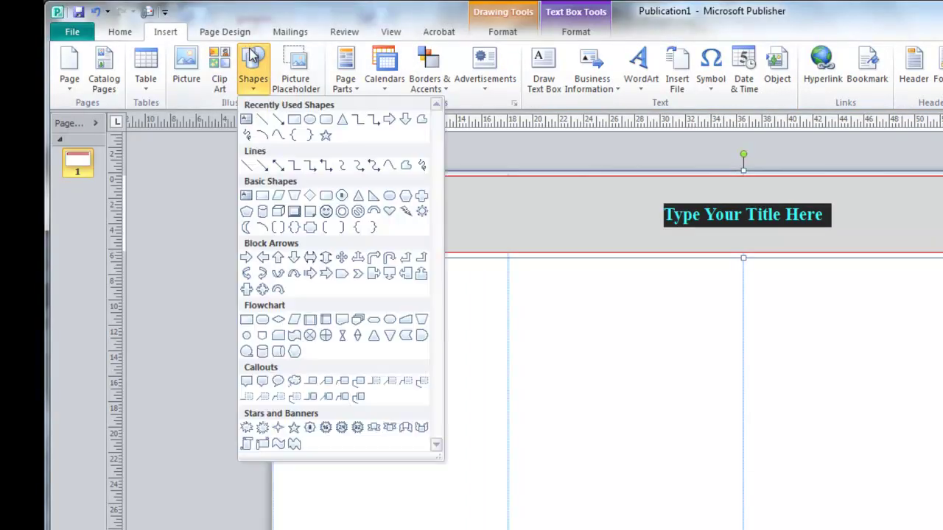
click(276, 120)
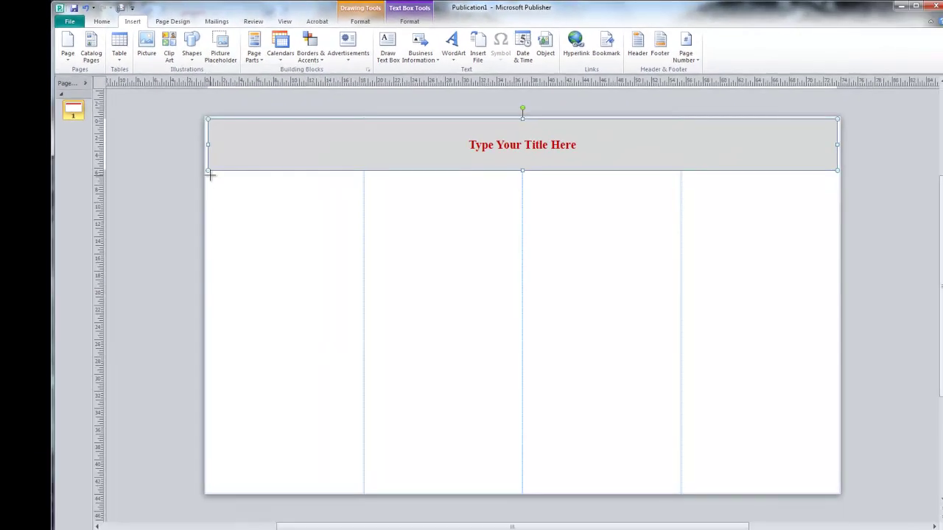
mouse_move(207, 172)
mouse_down()
mouse_move(288, 439)
mouse_move(362, 492)
mouse_up()
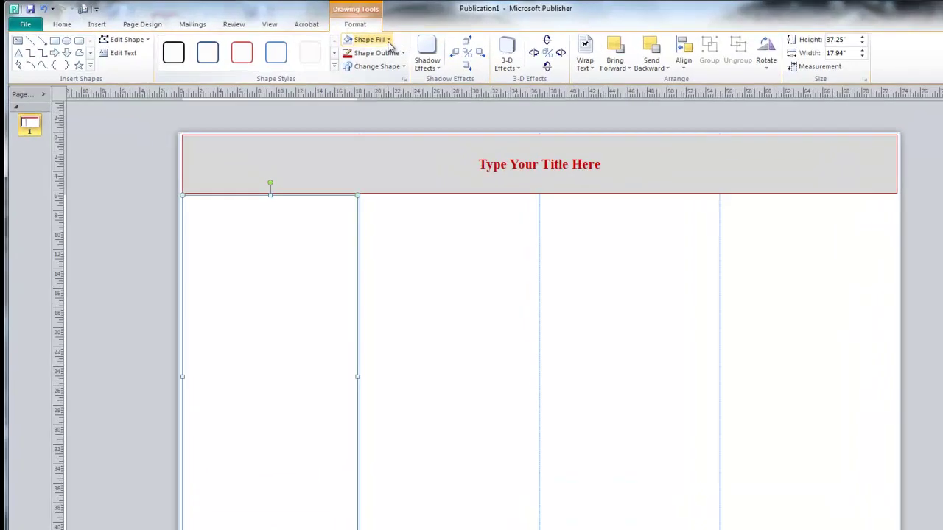
click(374, 35)
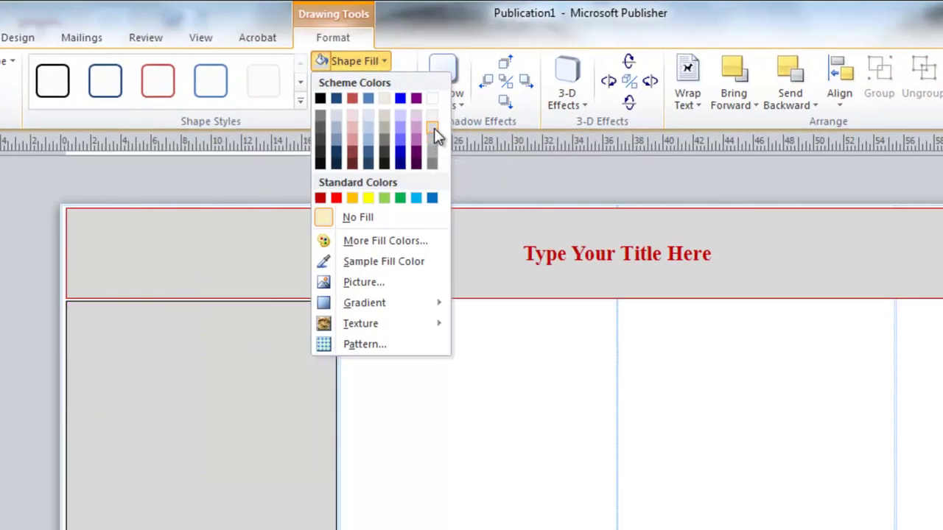
click(434, 128)
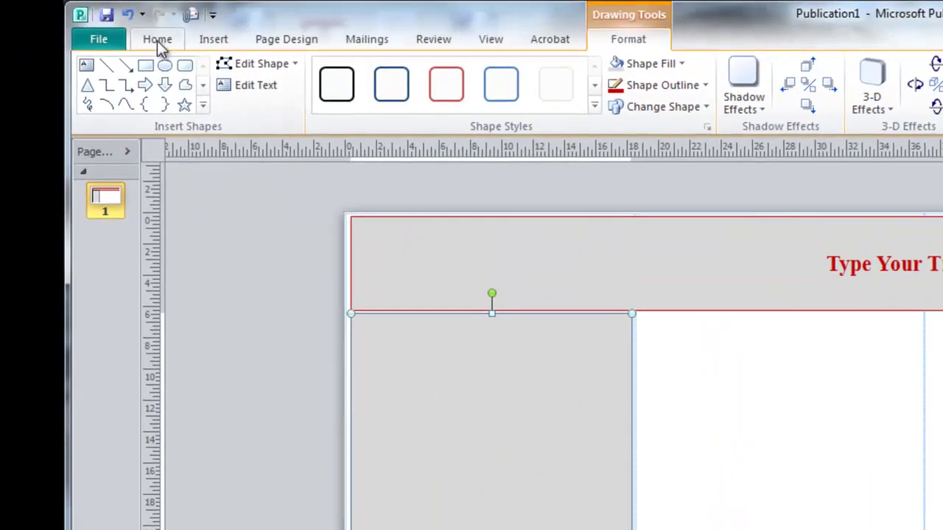
Copy the light gray rectangle and place the duplicate over the third column.
click(156, 39)
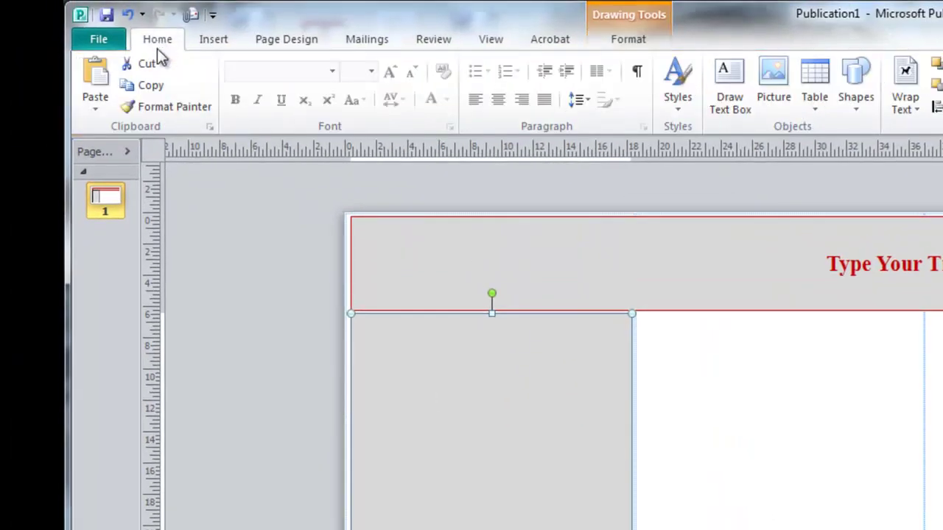
click(150, 88)
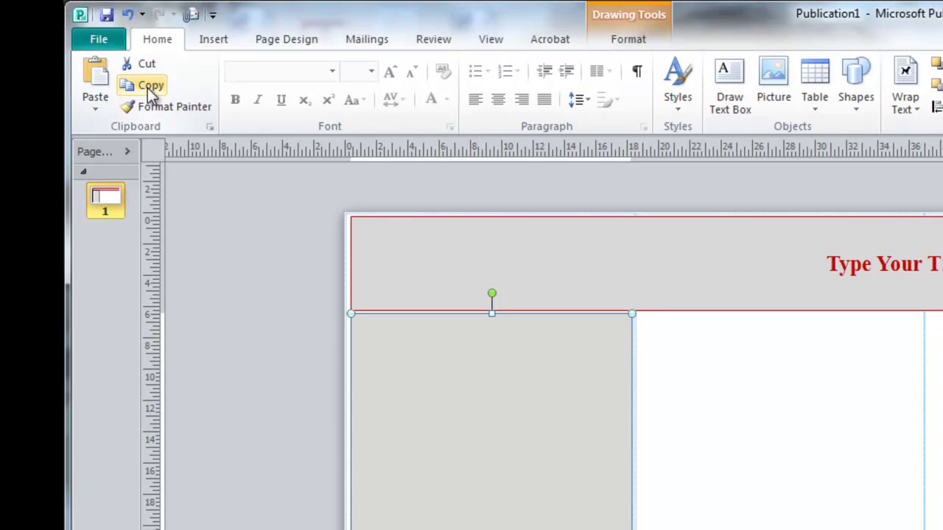
click(95, 82)
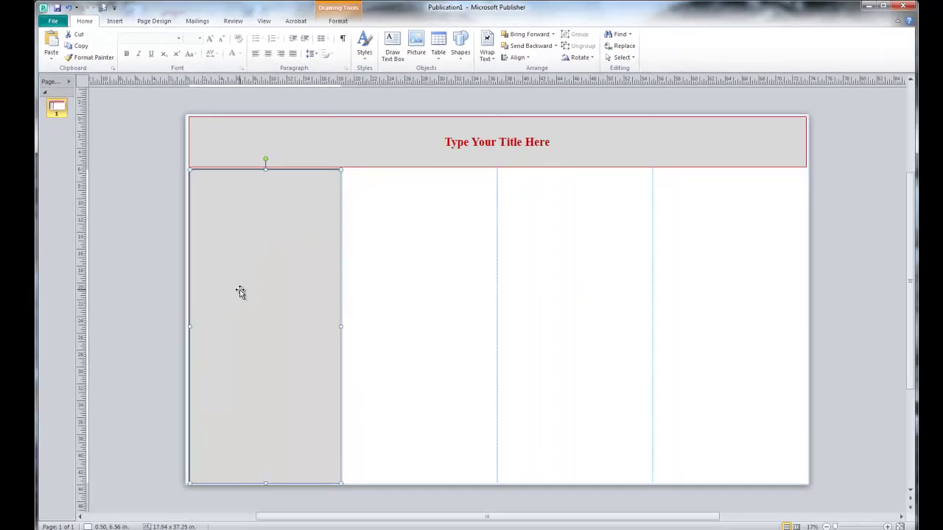
drag(239, 290, 541, 284)
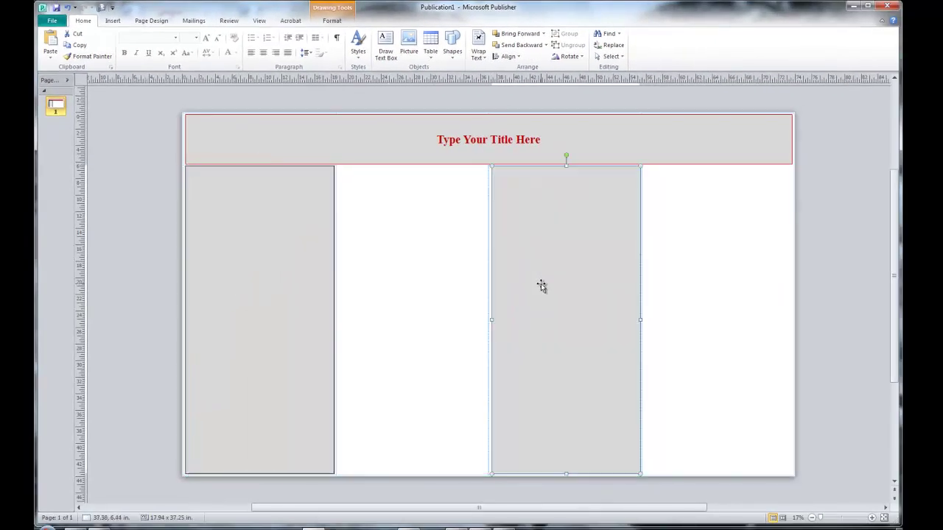
Draw a rectangle about 17.75 x 37 inches over the second column and fill it dark red.
click(451, 49)
click(479, 78)
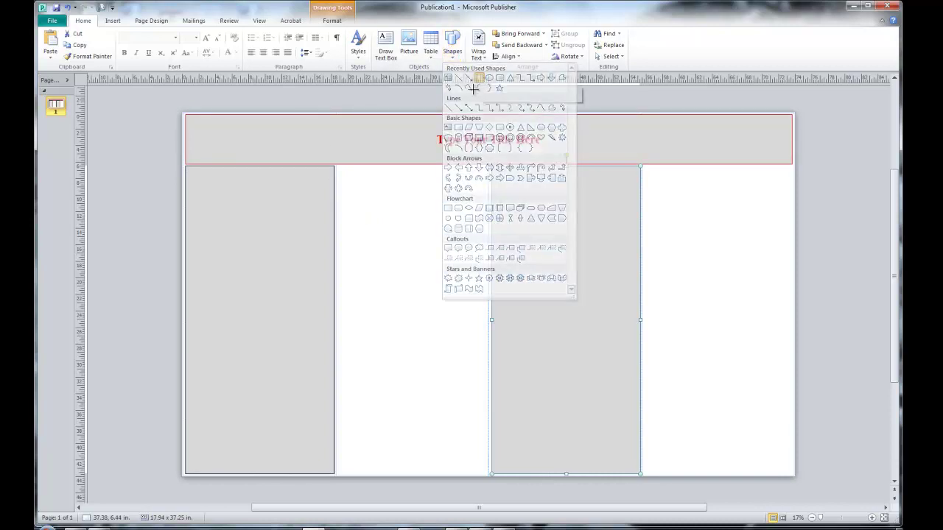
drag(338, 167, 487, 475)
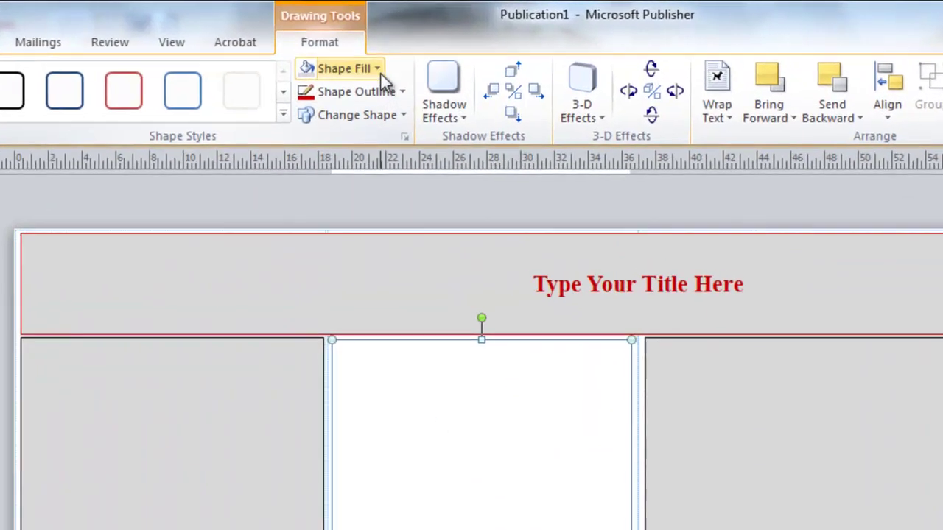
click(380, 73)
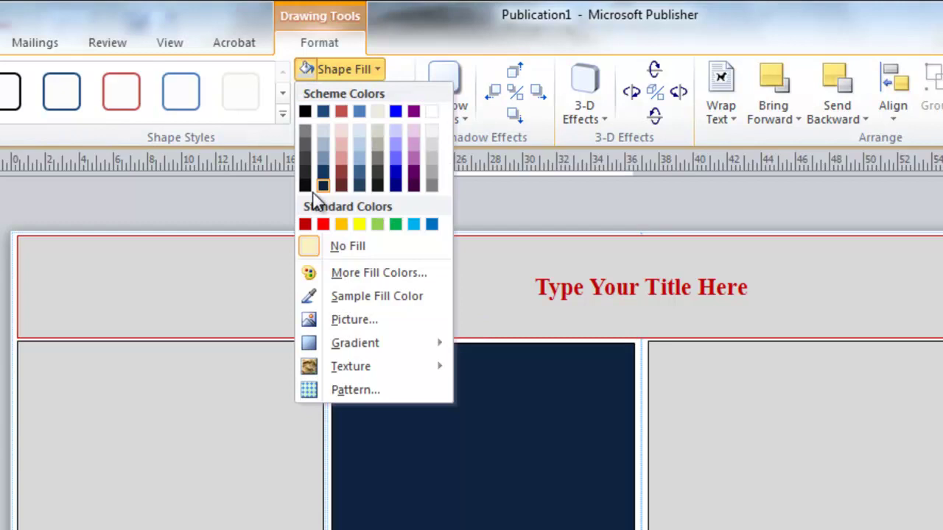
click(304, 224)
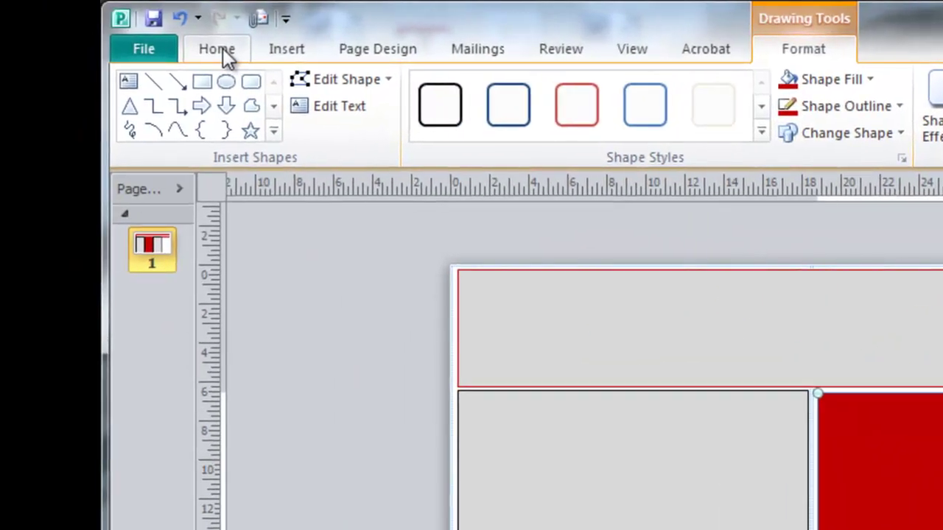
Copy the dark red rectangle and place the duplicate over the fourth column.
click(221, 48)
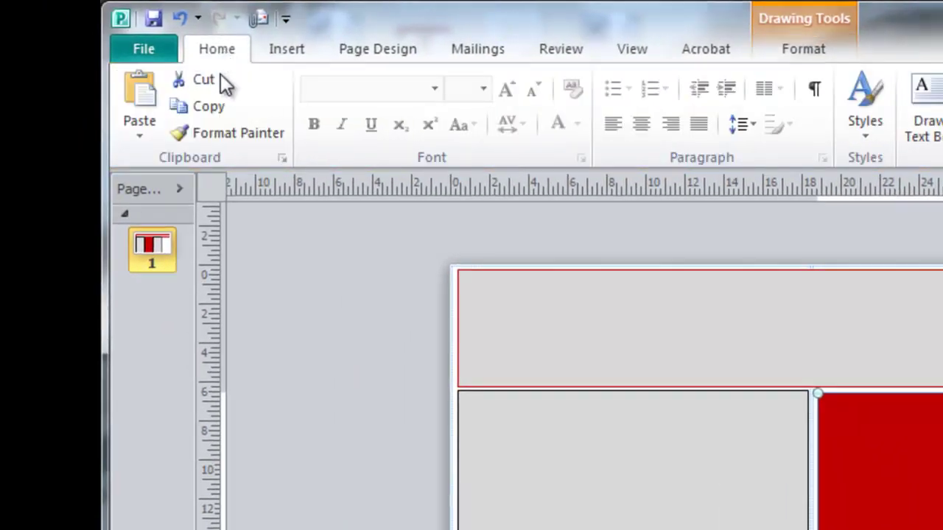
click(209, 106)
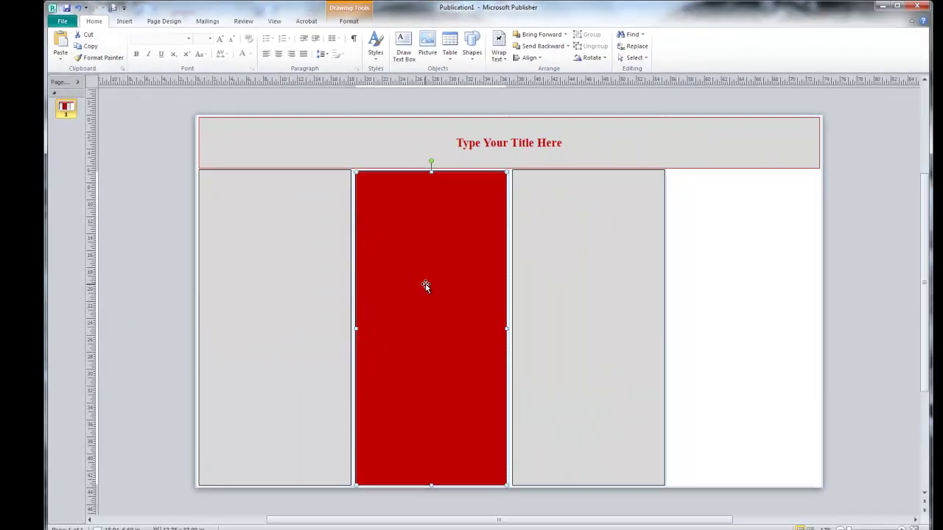
drag(468, 315, 816, 313)
drag(736, 282, 731, 286)
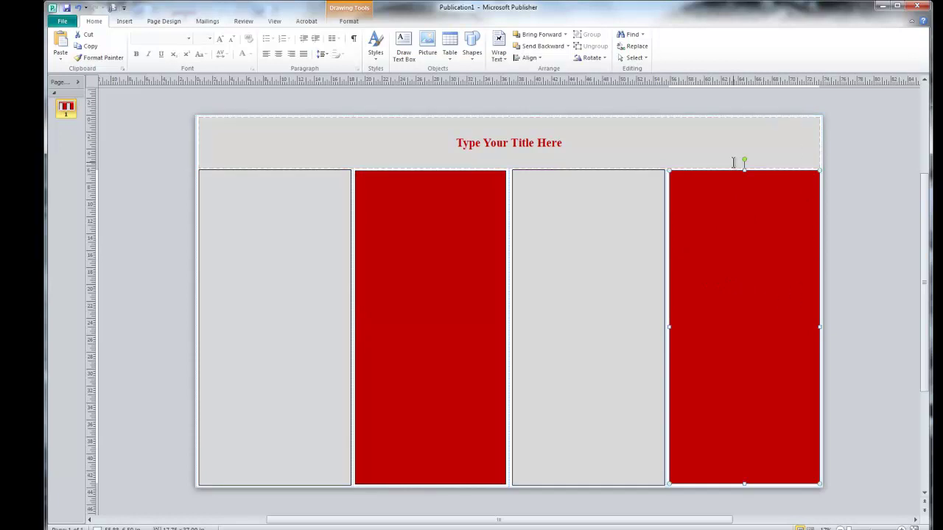
Select all four column rectangles together and align their top edges.
shift+click(606, 217)
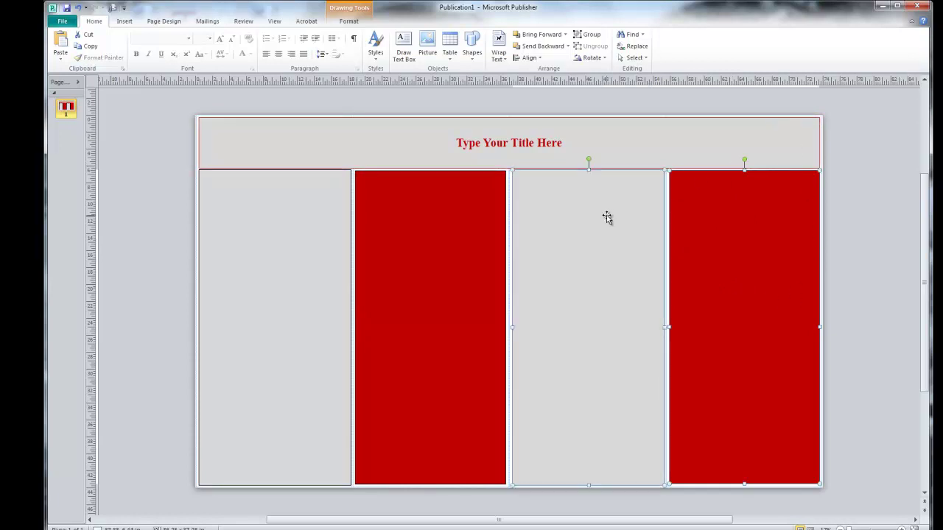
shift+click(483, 245)
shift+click(301, 285)
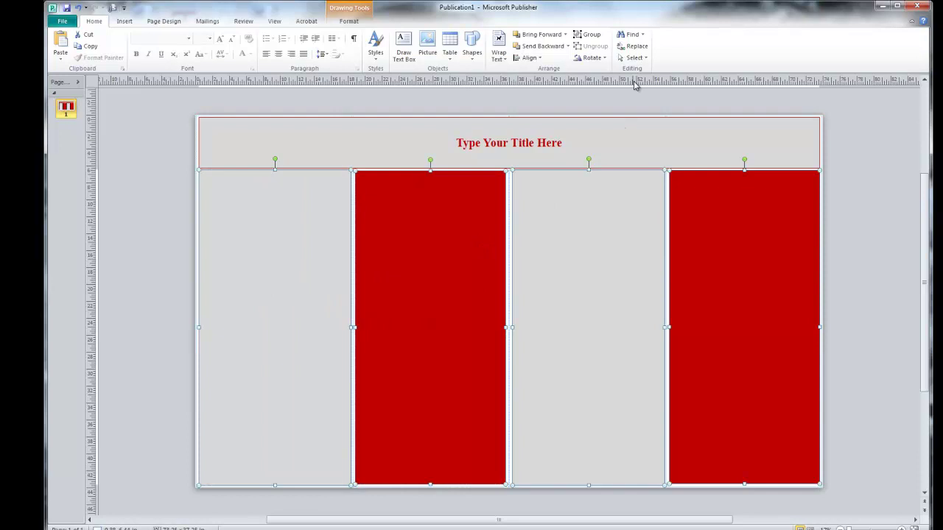
click(538, 59)
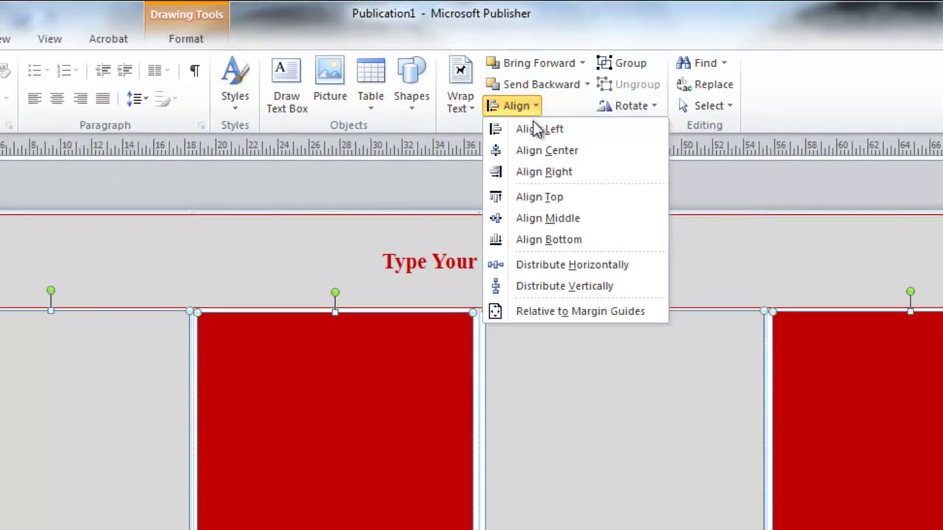
click(539, 198)
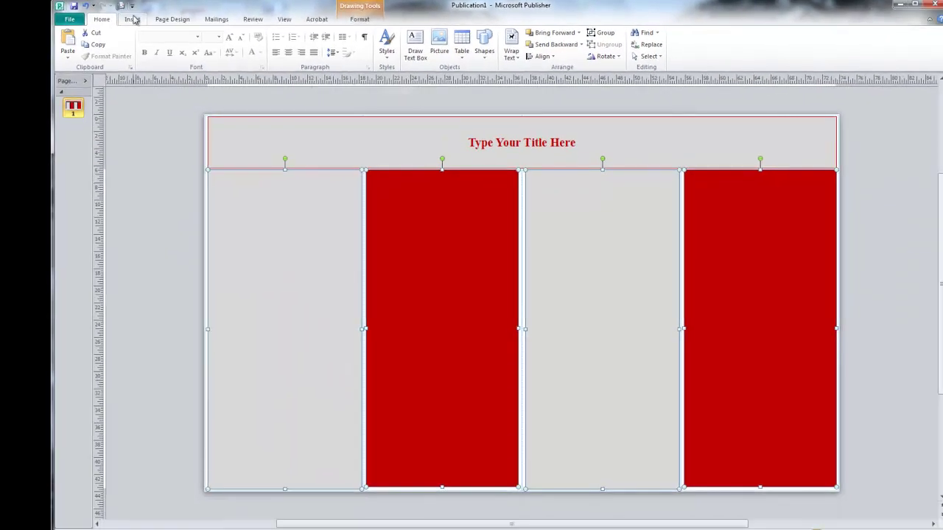
Draw a text box about 17.2 x 10.7 inches inside the upper part of the first column's rectangle.
click(132, 19)
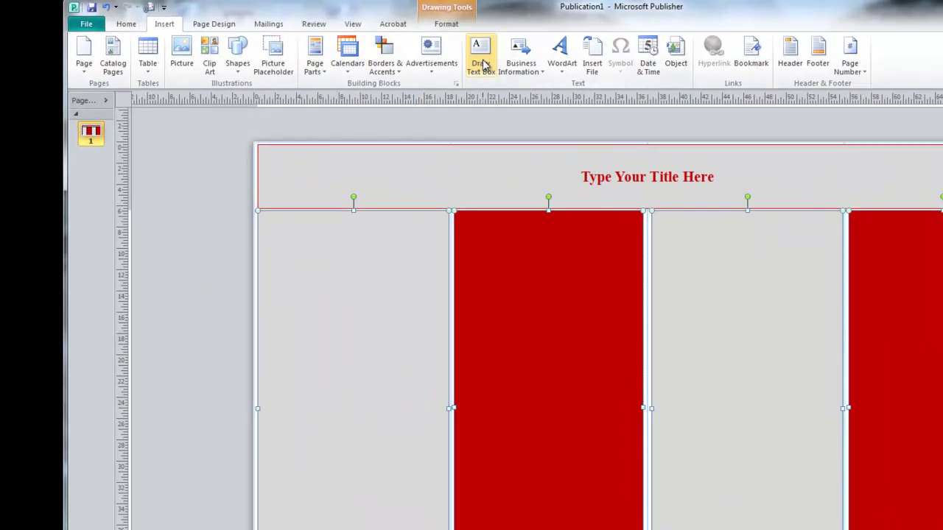
click(480, 62)
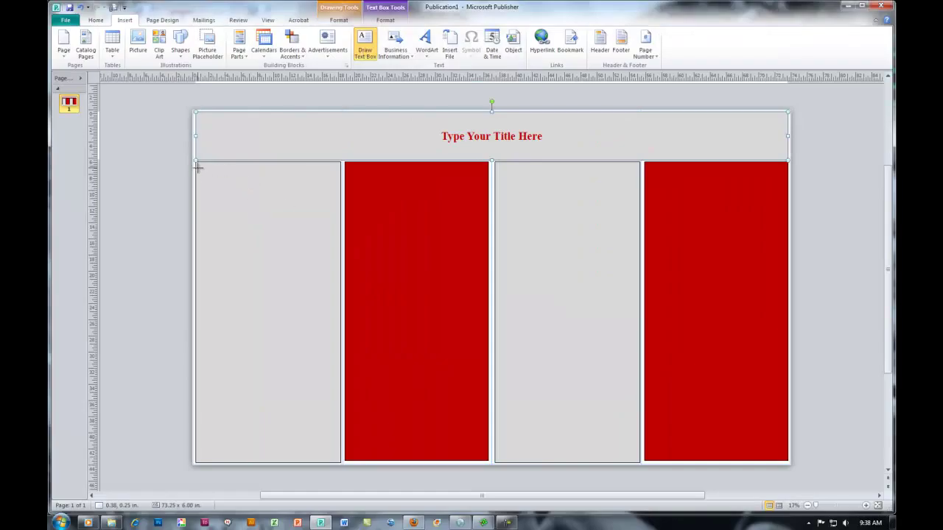
mouse_move(198, 168)
mouse_down()
mouse_move(204, 185)
mouse_move(270, 202)
mouse_move(333, 202)
mouse_move(337, 254)
mouse_up()
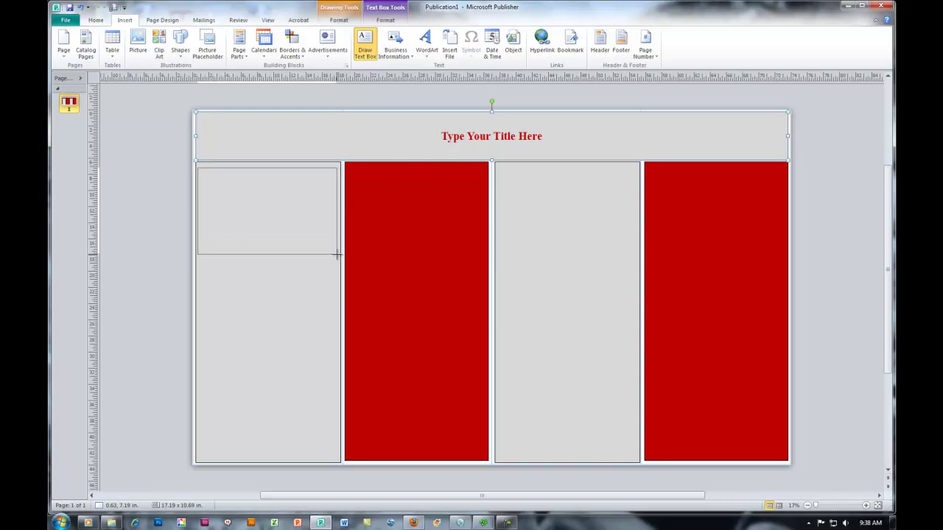
drag(336, 255, 337, 254)
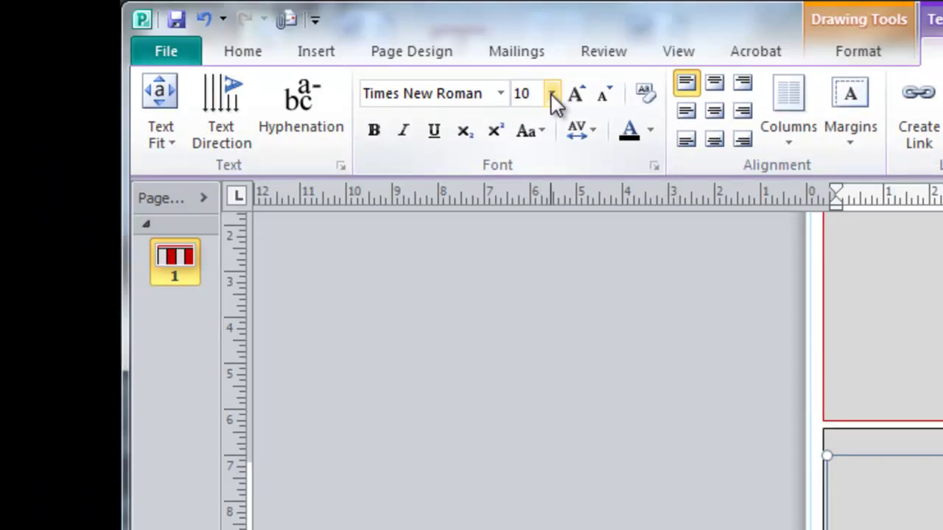
Set the font size to 36 and enter "Type Your abstract or first item of text here." in the first column's text box.
click(551, 95)
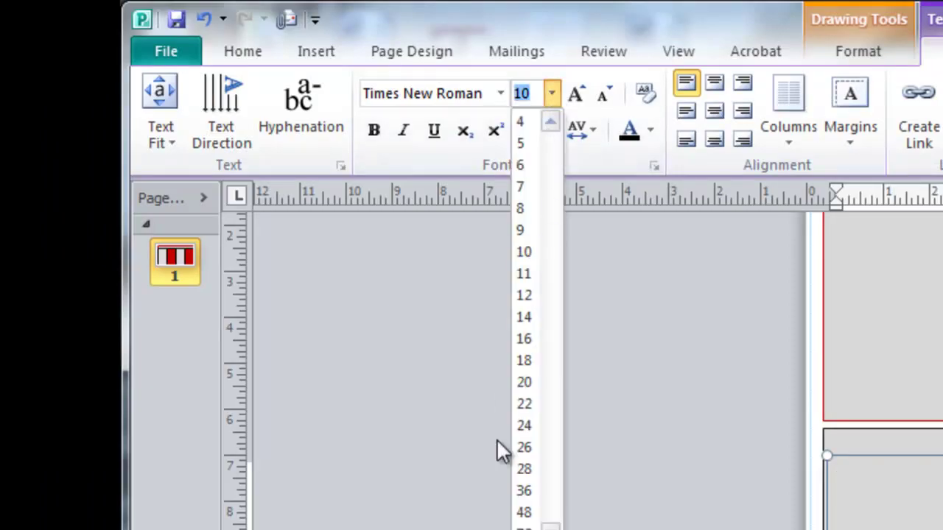
click(525, 496)
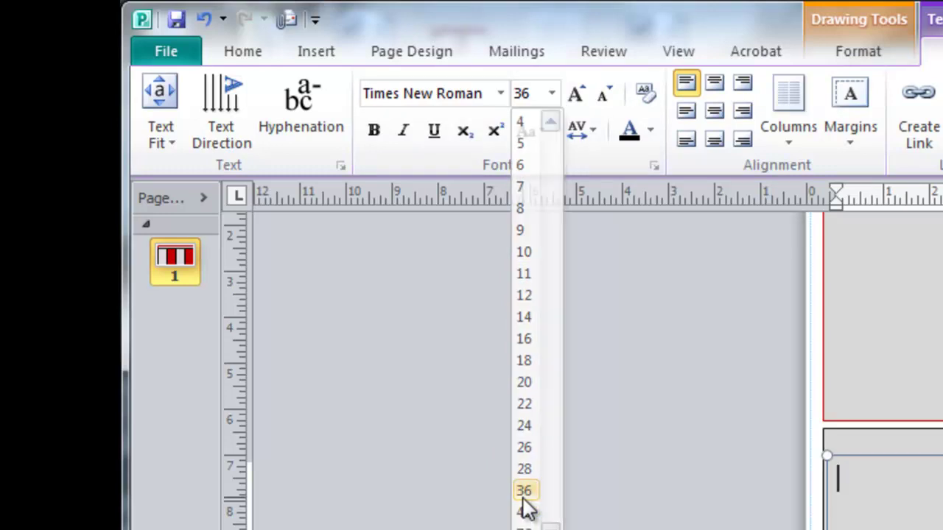
text(Ty)
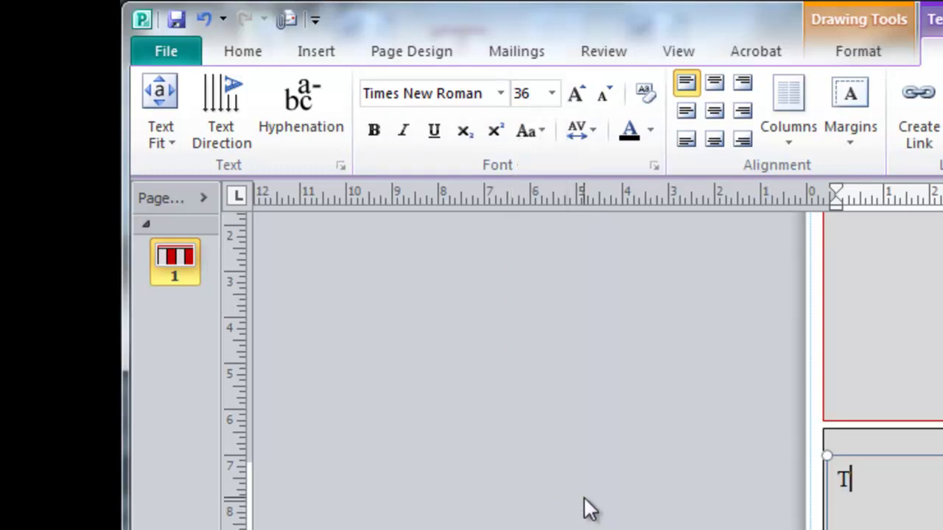
text(pe Your abstract or first)
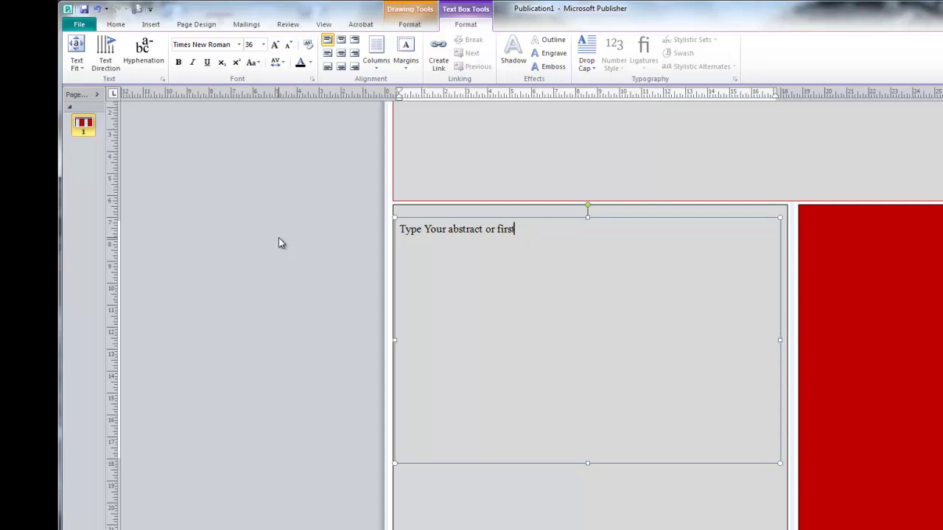
text(item of text here)
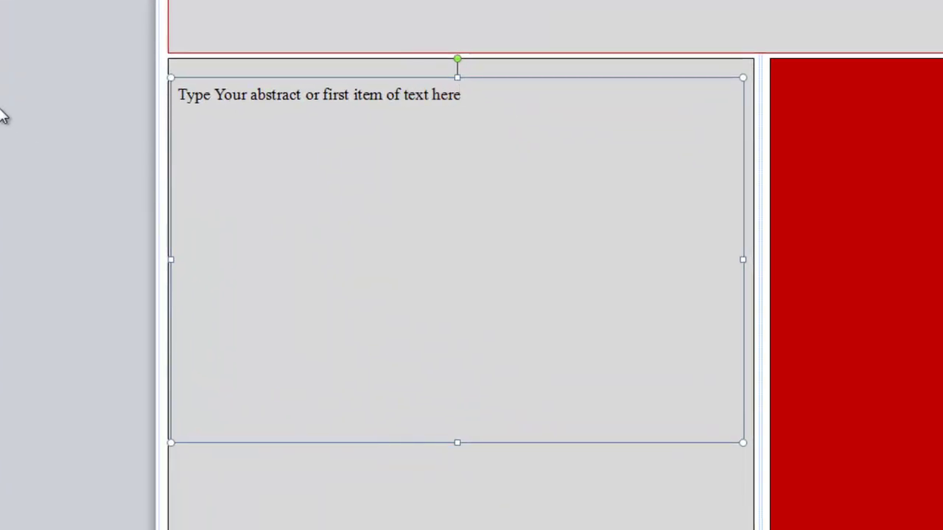
text(.)
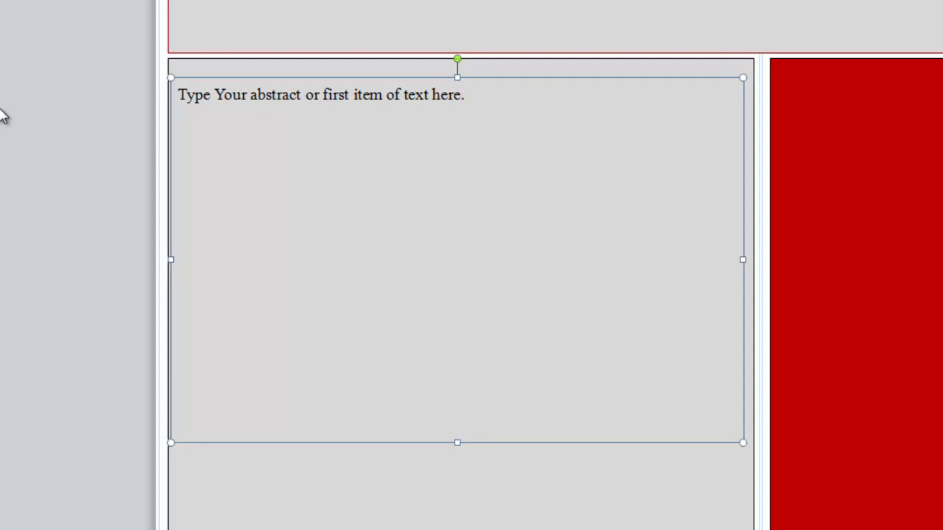
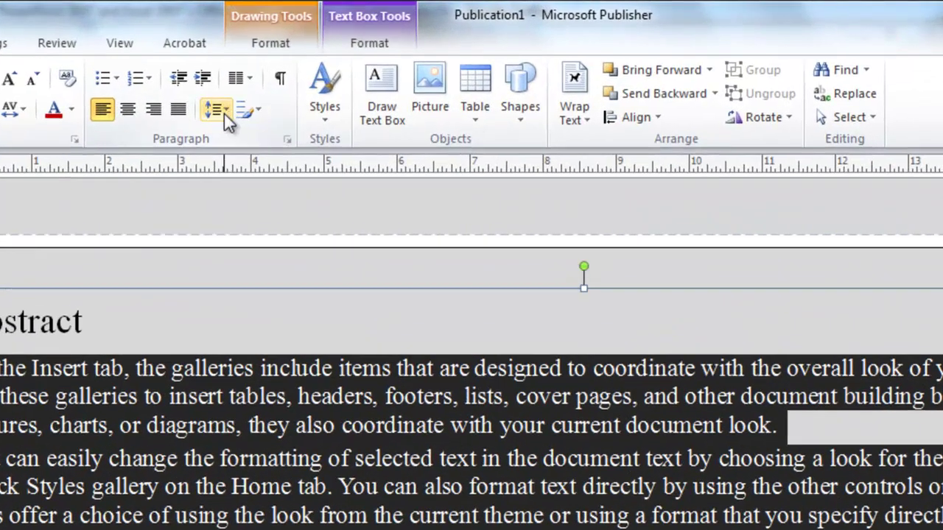
Set the abstract's body paragraphs to 2.0 line spacing and indent their first lines by about 0.5 inch.
click(316, 52)
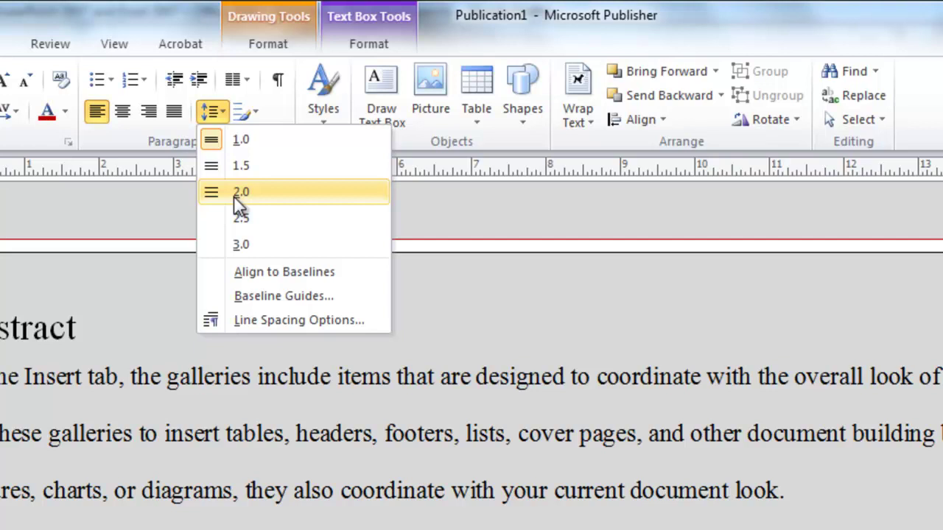
click(235, 195)
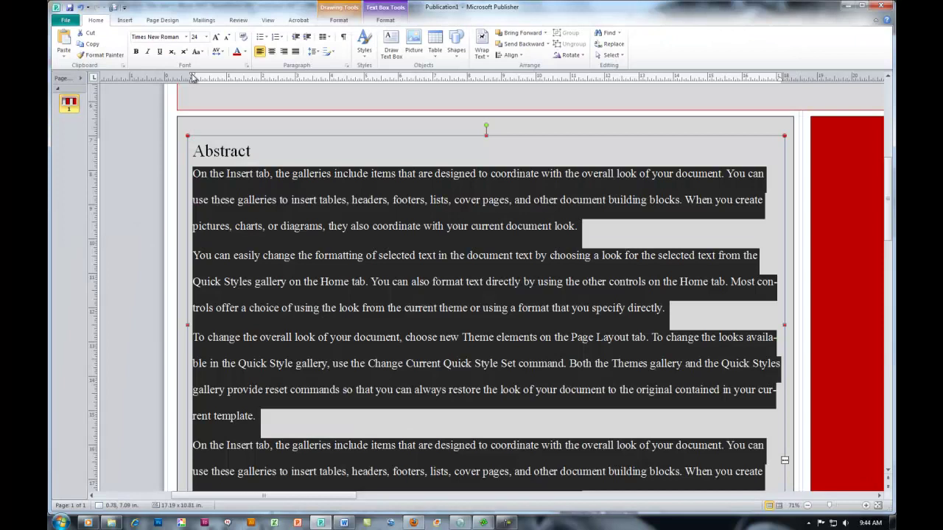
drag(379, 224, 380, 223)
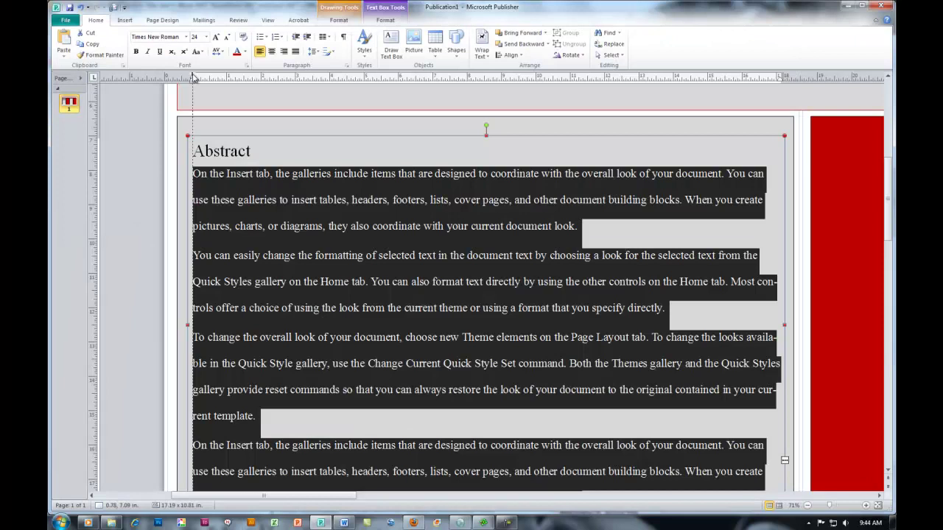
drag(193, 76, 211, 74)
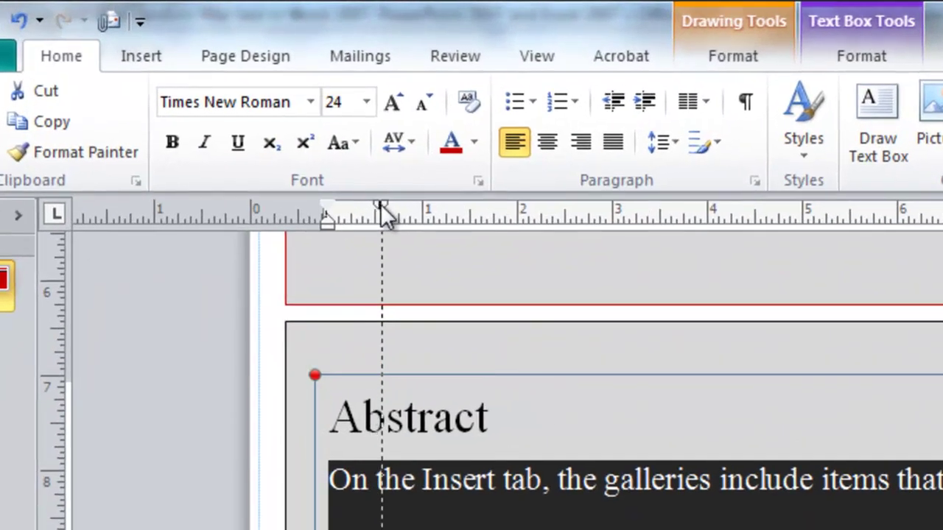
drag(381, 204, 376, 205)
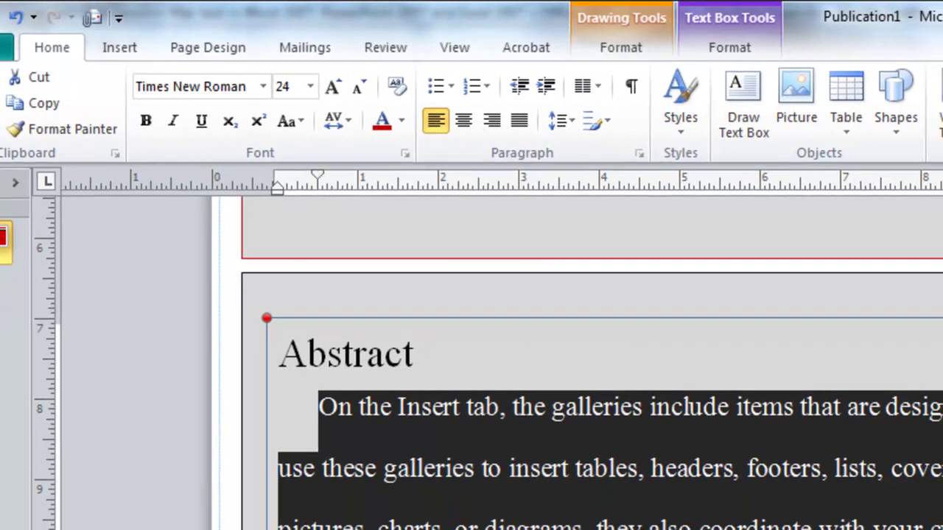
key(Escape)
Insert the picture 245-4559_IMG.JPG below the abstract text and enlarge it to about 6.51 x 4.88 inches.
scroll(589, 405, down, 5)
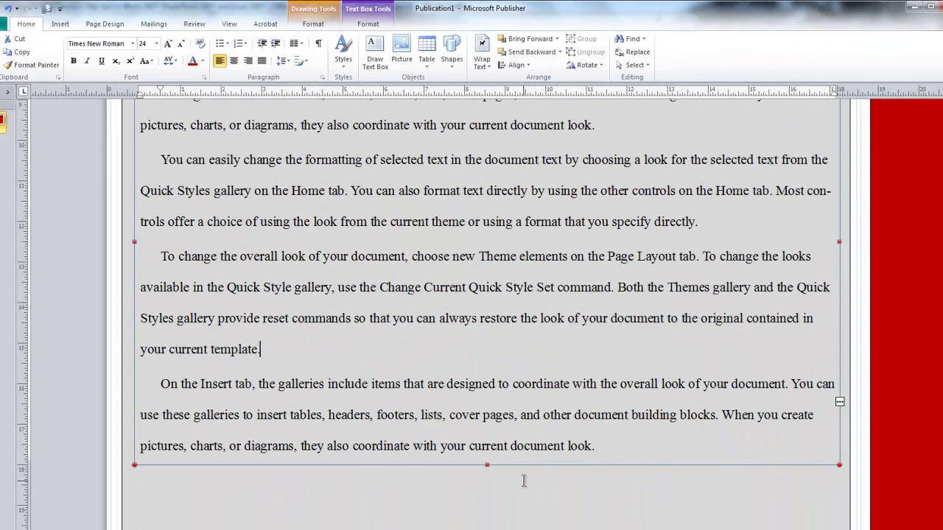
scroll(523, 482, down, 2)
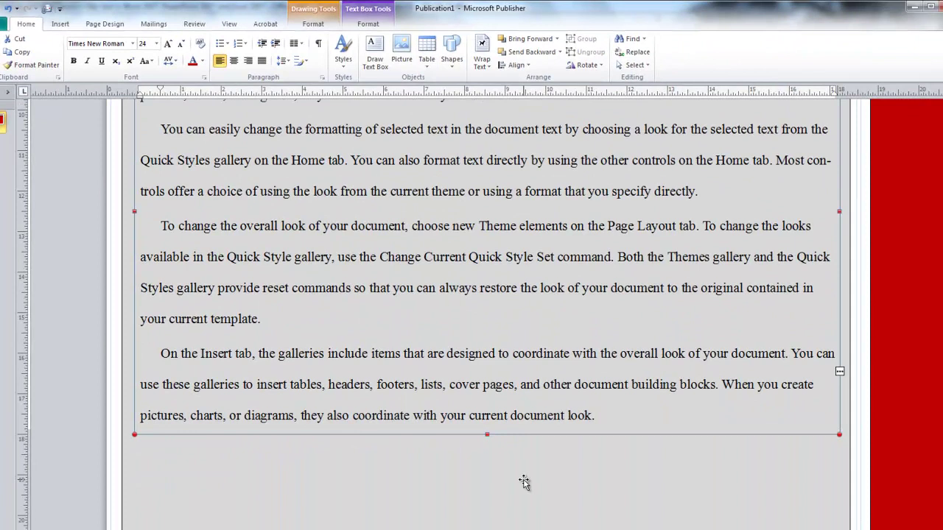
scroll(523, 481, down, 2)
click(60, 23)
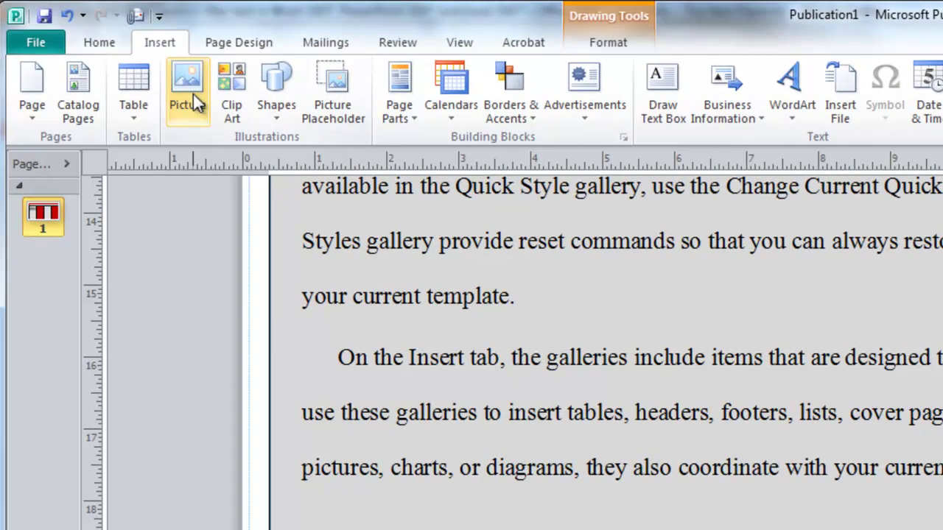
click(193, 95)
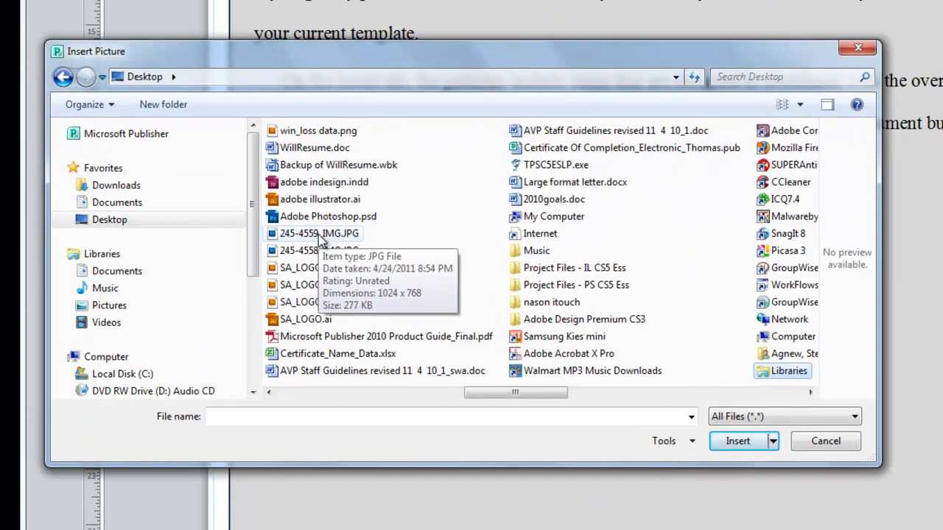
click(322, 236)
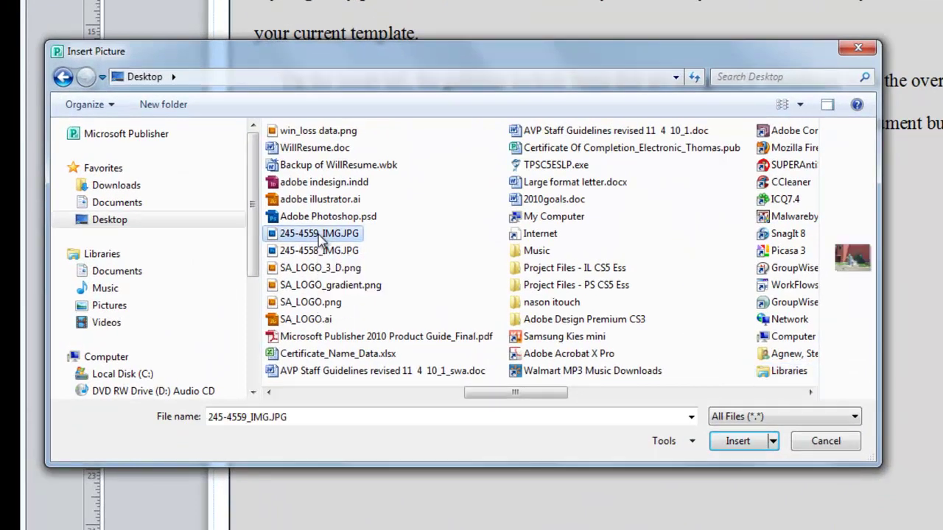
click(738, 444)
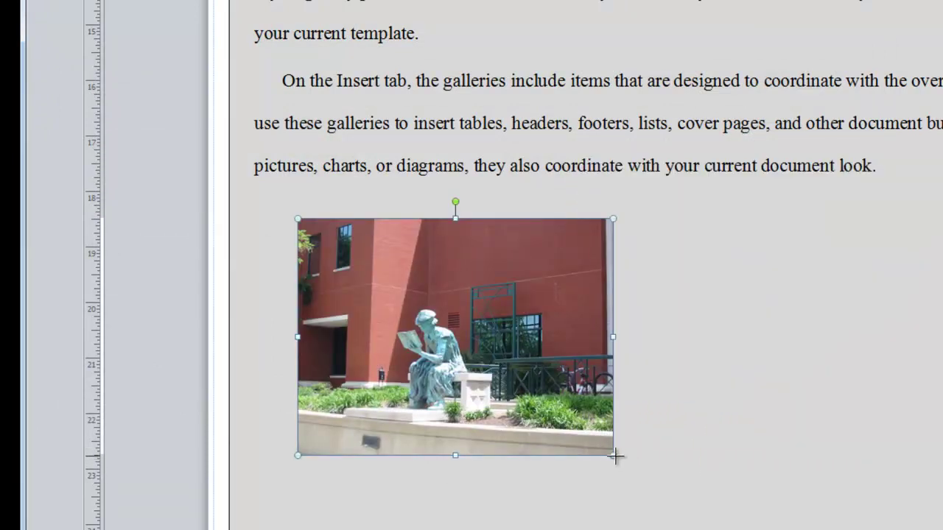
drag(613, 456, 653, 489)
click(762, 400)
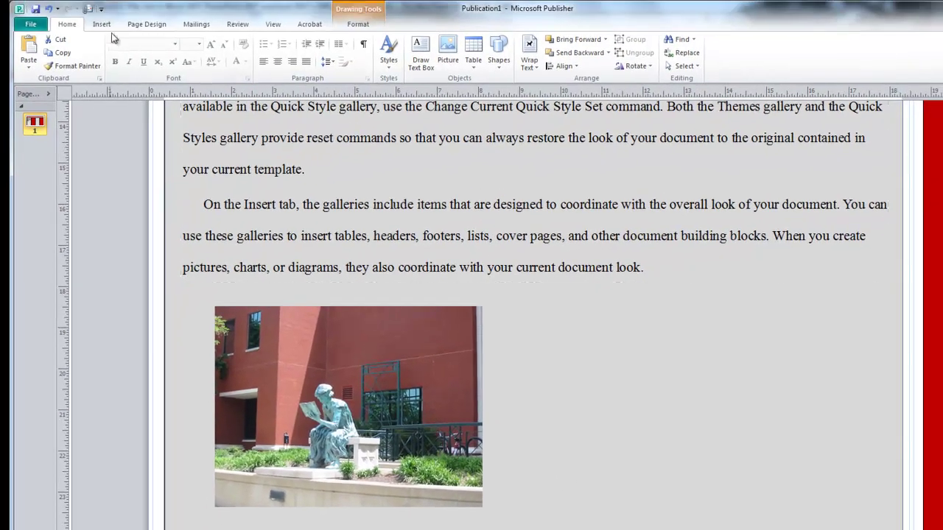
Insert the park photo beside the statue picture below the abstract and enlarge it to about 6.44 x 4.83 inches.
click(101, 24)
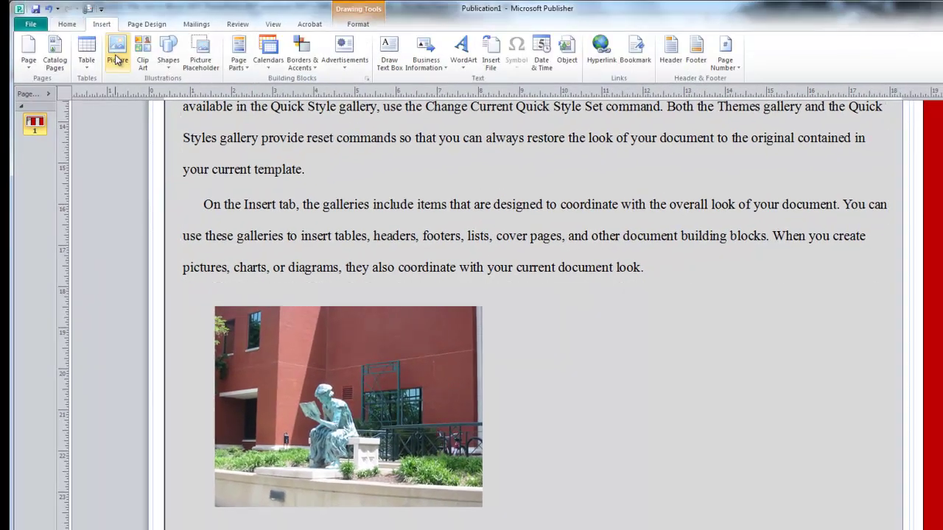
click(115, 46)
click(491, 393)
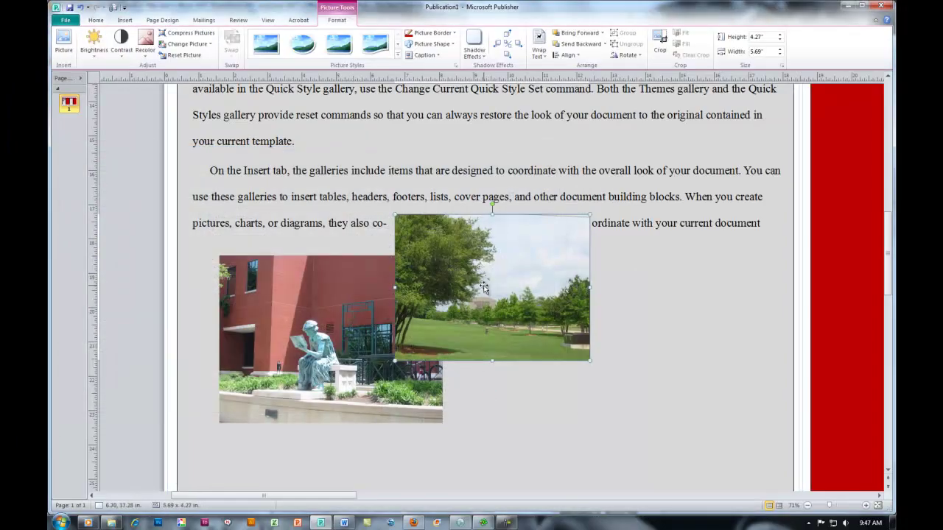
drag(482, 286, 563, 331)
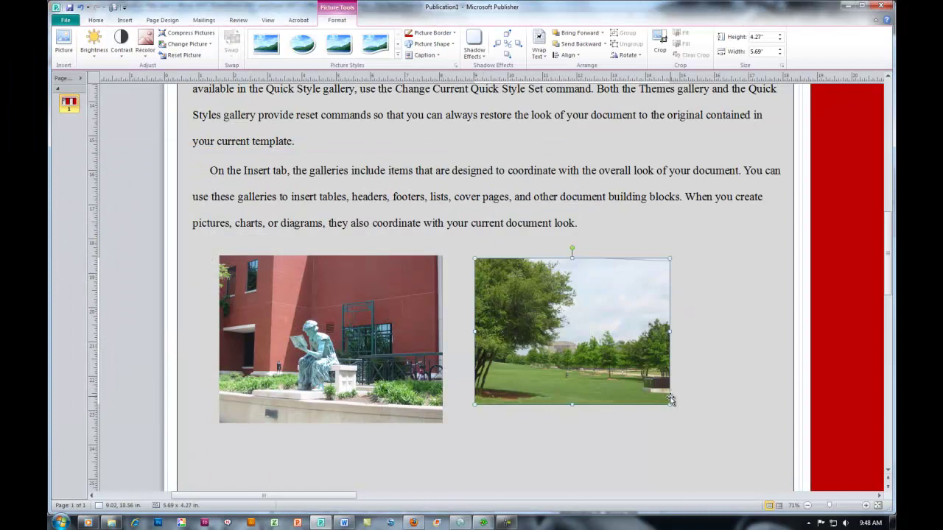
drag(670, 404, 697, 424)
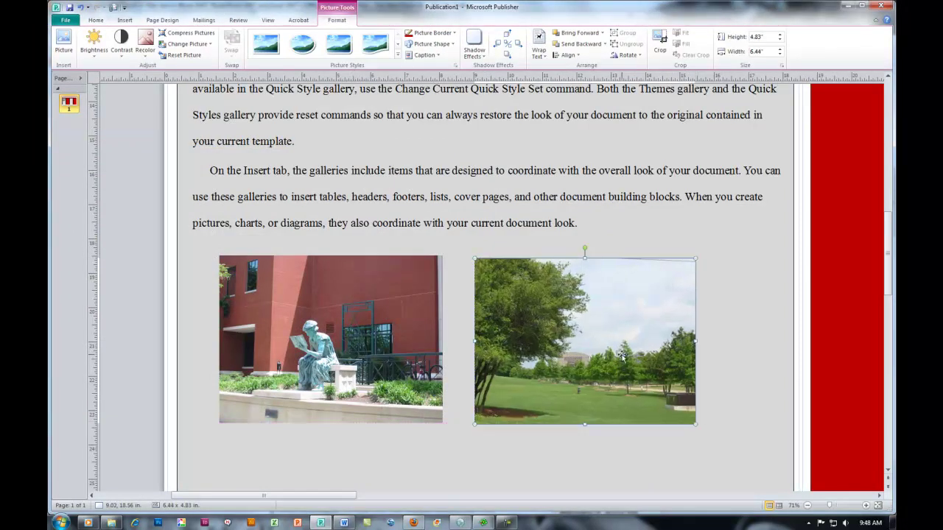
Select the statue and park pictures together and align their top edges.
shift+click(409, 348)
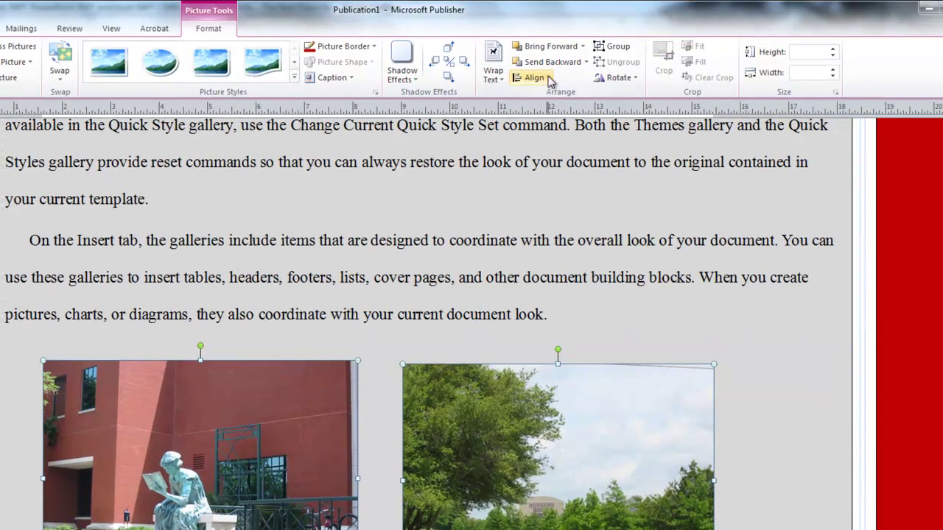
click(549, 80)
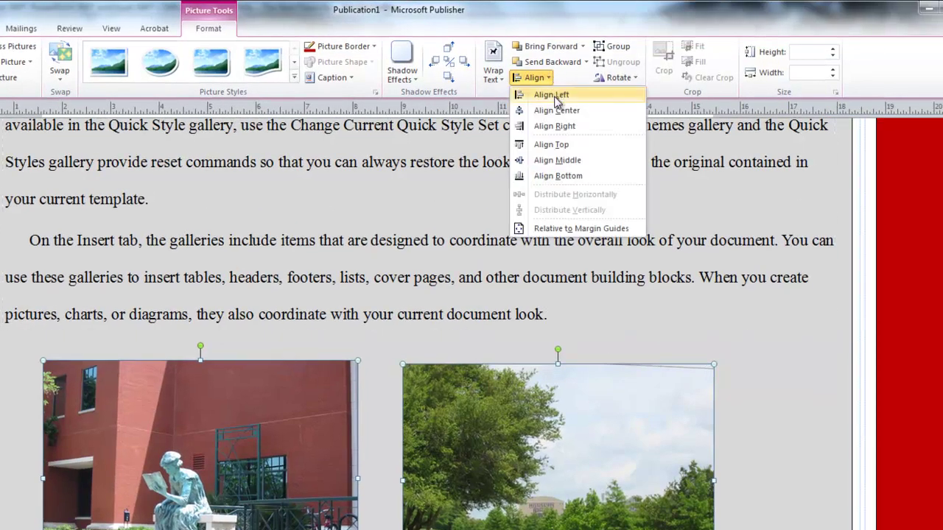
click(552, 144)
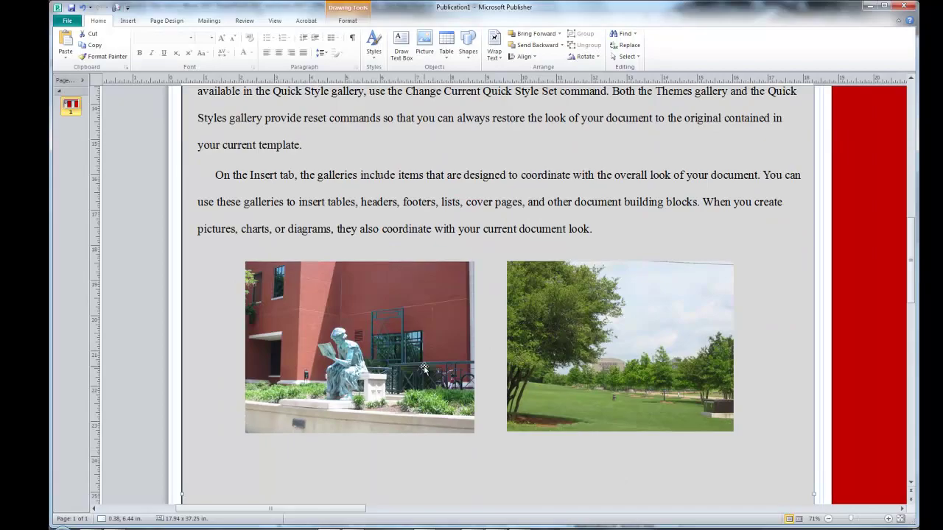
Give the statue picture a black border with a weight of 4½ pt.
click(425, 369)
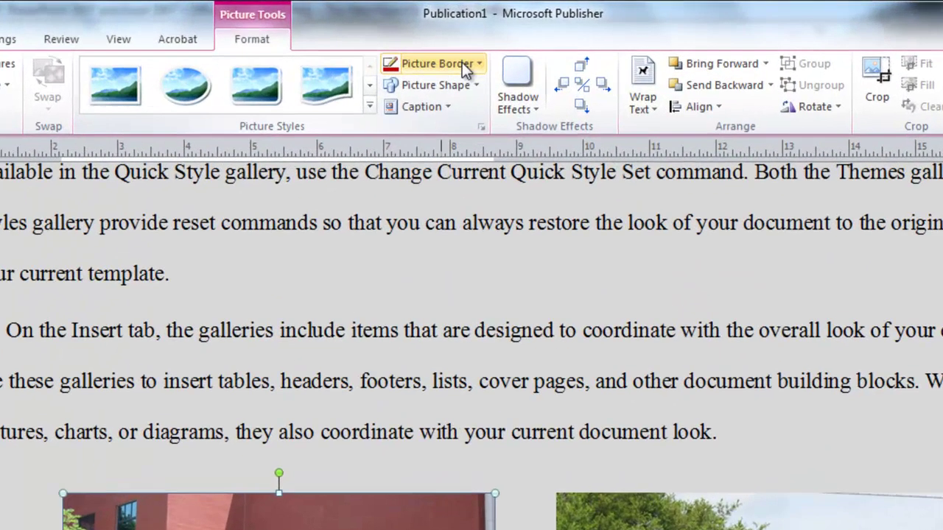
click(479, 63)
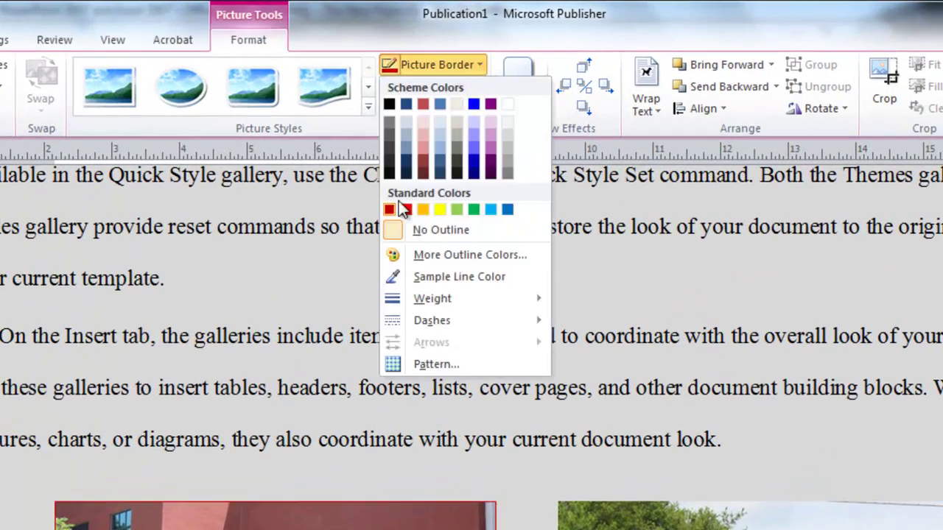
click(390, 103)
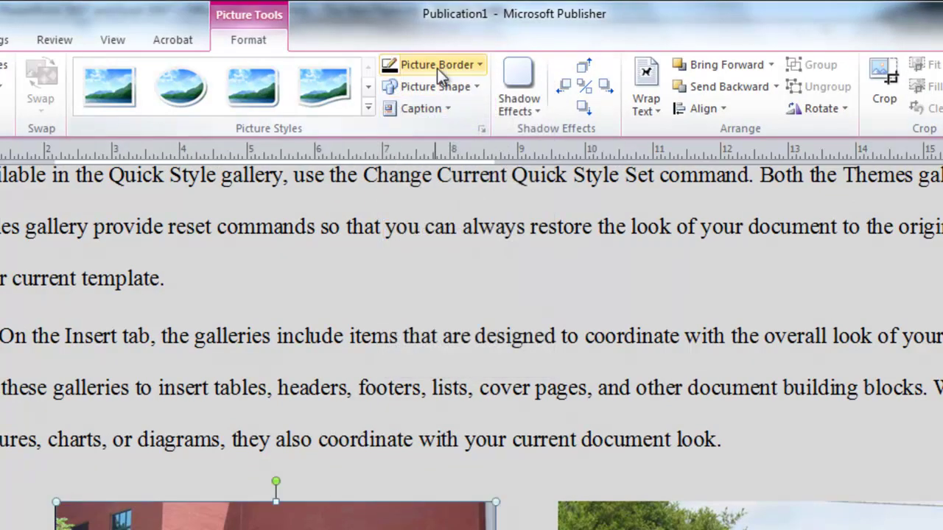
click(479, 65)
mouse_move(448, 306)
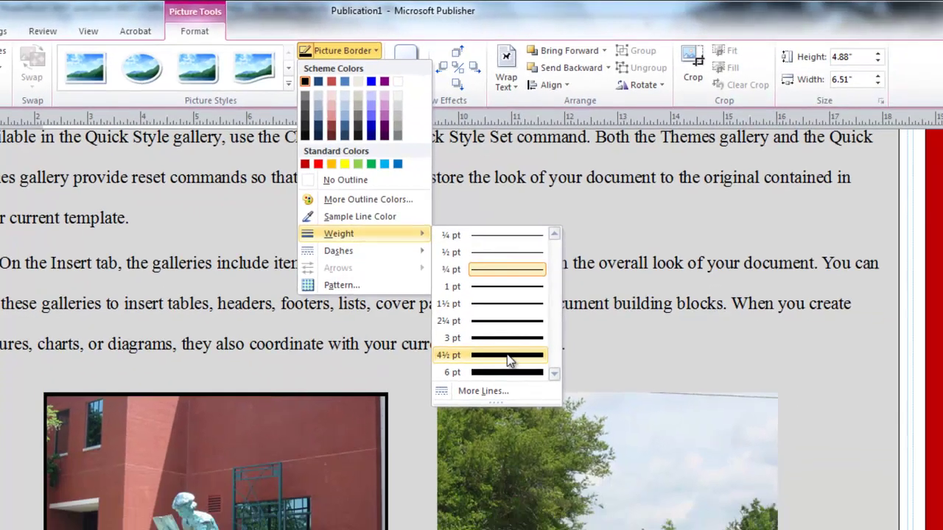
click(647, 453)
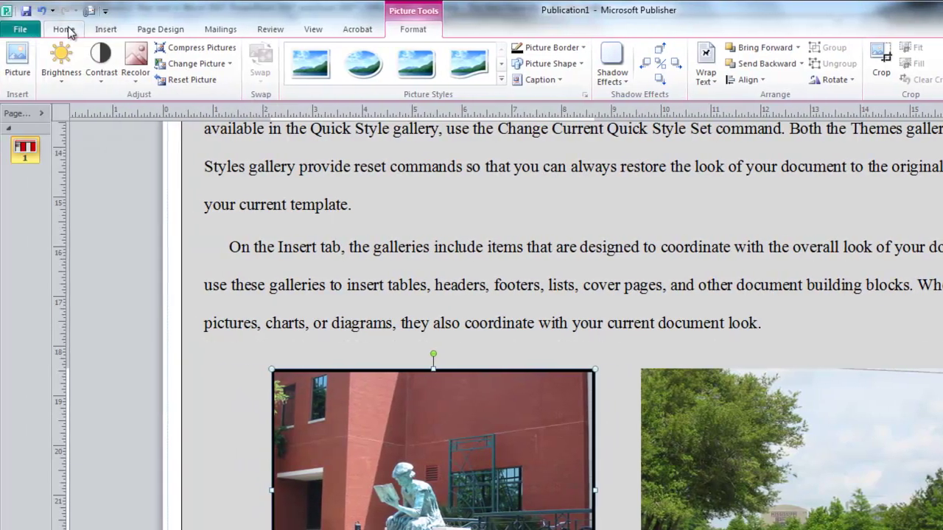
Copy the statue picture's border formatting onto the park photo with the Format Painter.
click(85, 30)
click(89, 80)
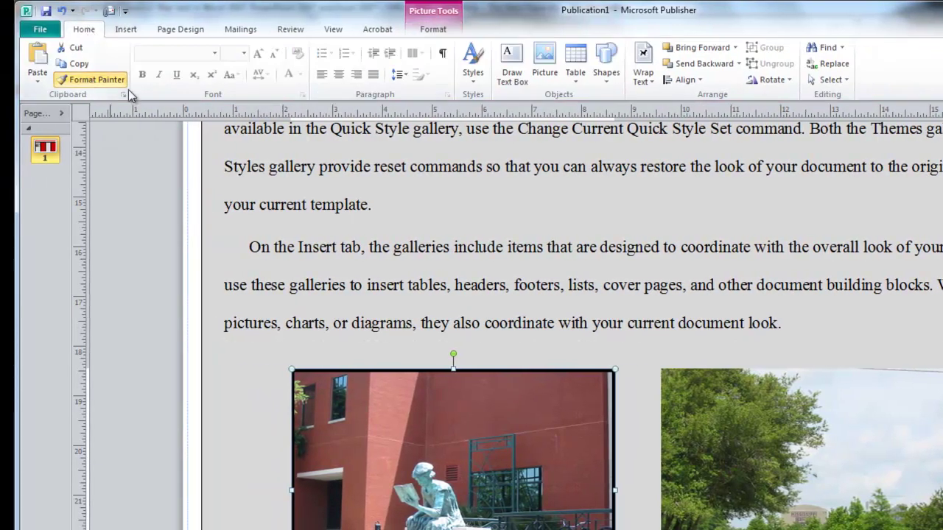
click(702, 383)
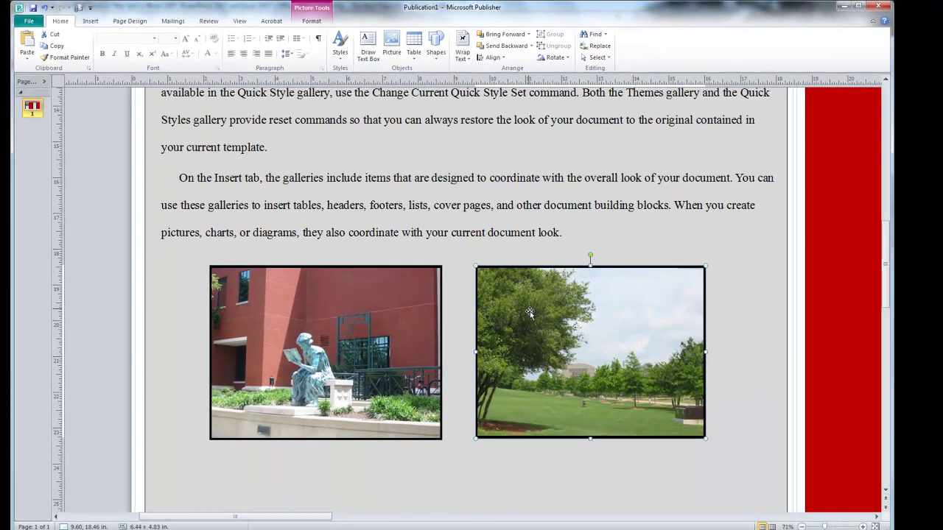
Fill the red panel in the second column with the solid coated colour PANTONE 202 C.
scroll(499, 469, down, 1)
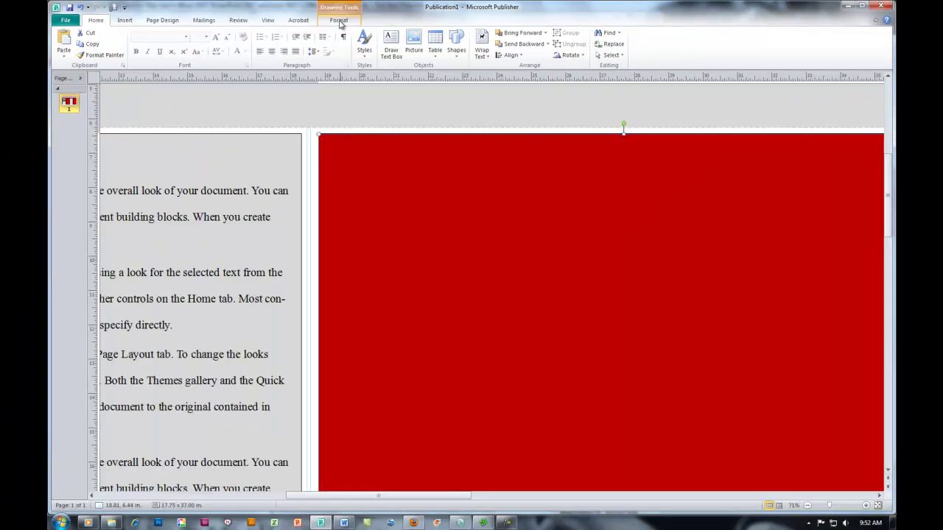
click(337, 20)
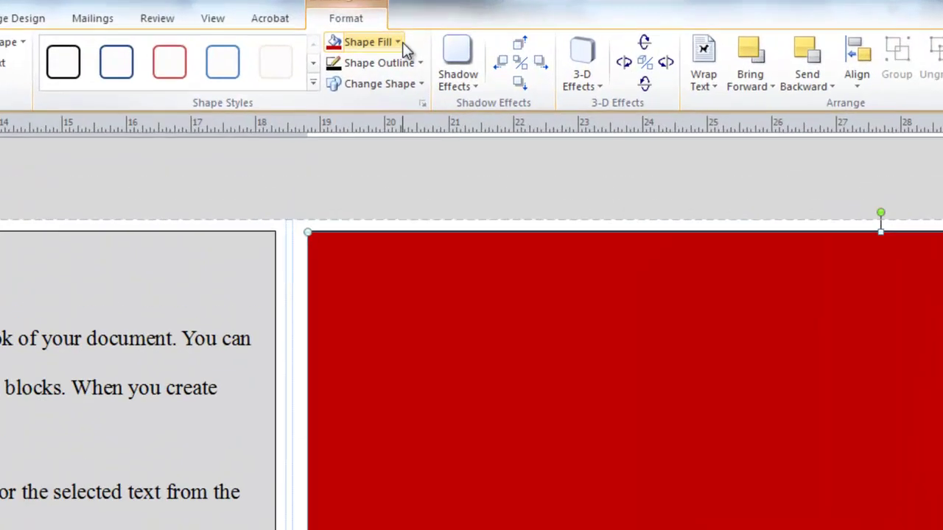
click(402, 44)
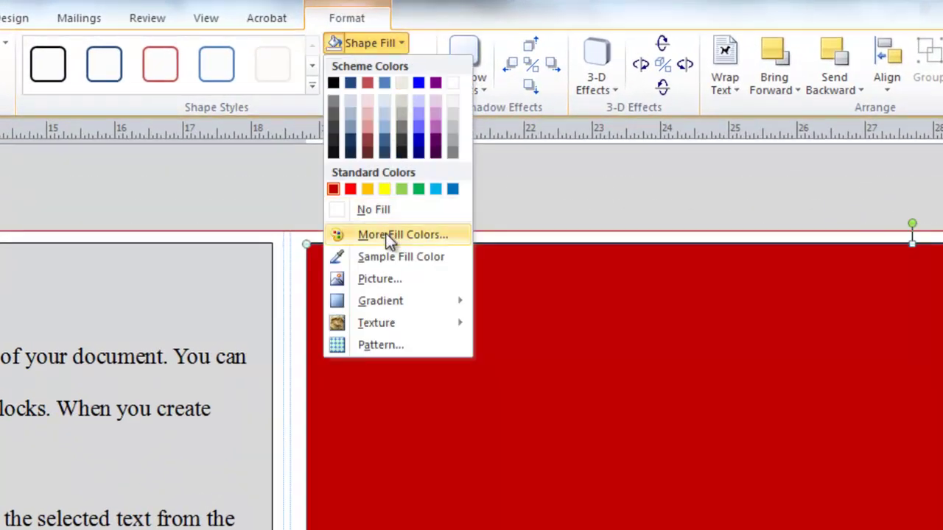
click(386, 233)
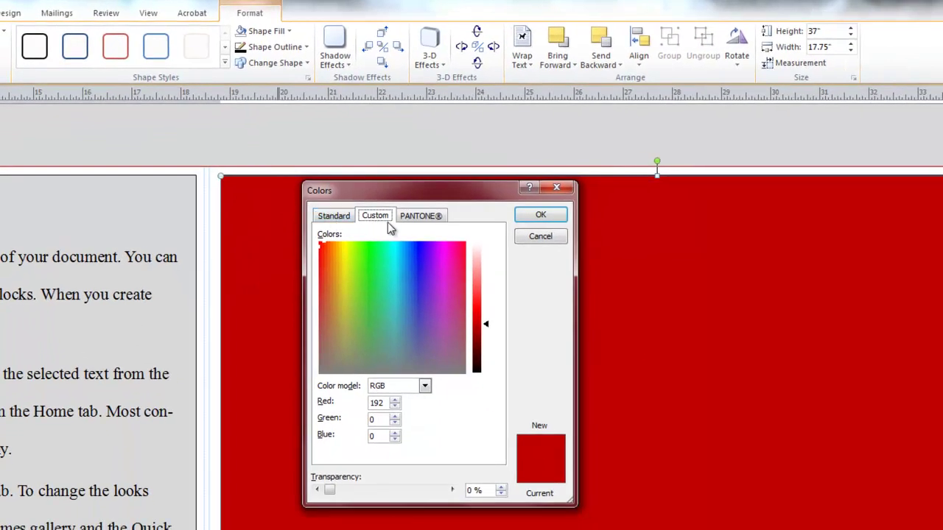
click(420, 216)
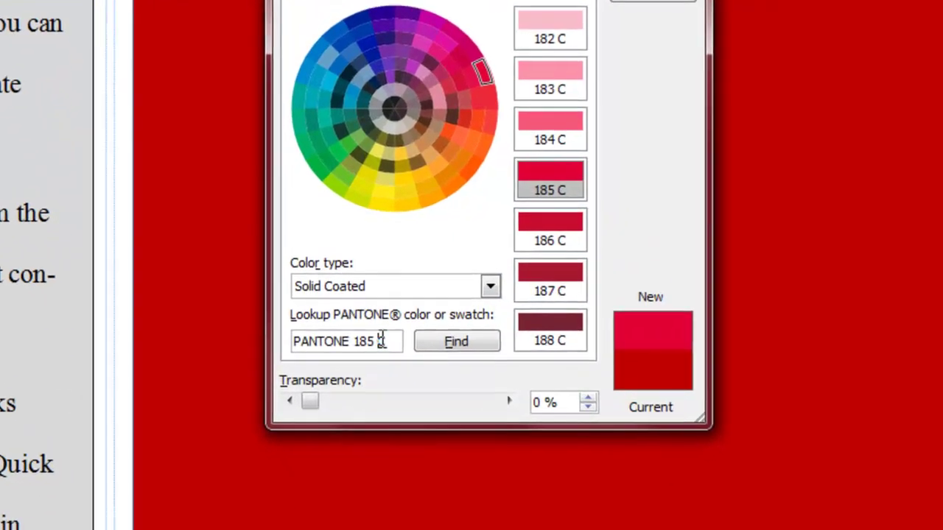
drag(398, 341, 293, 342)
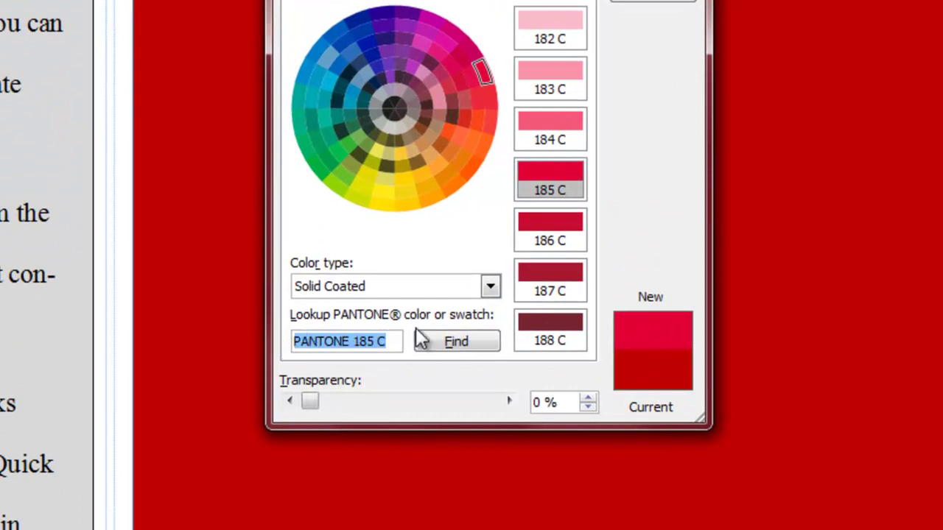
text(2)
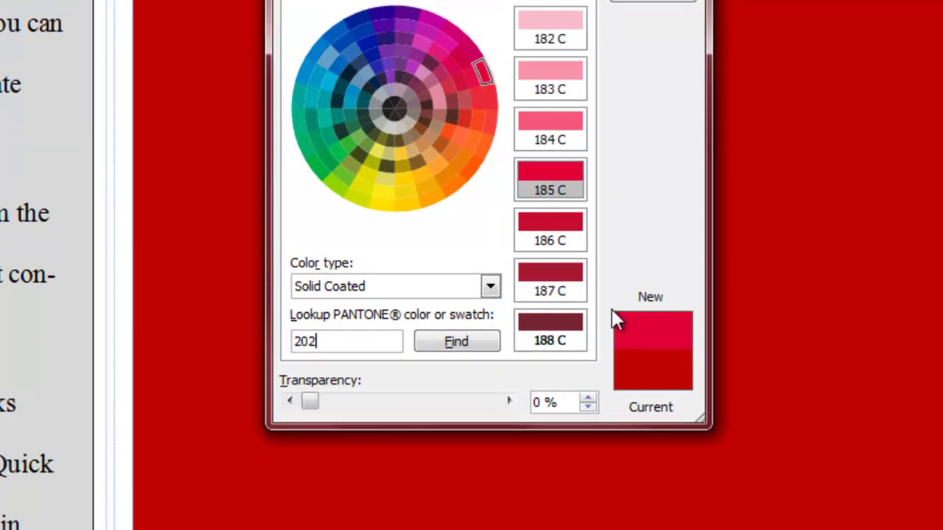
text(02)
click(450, 341)
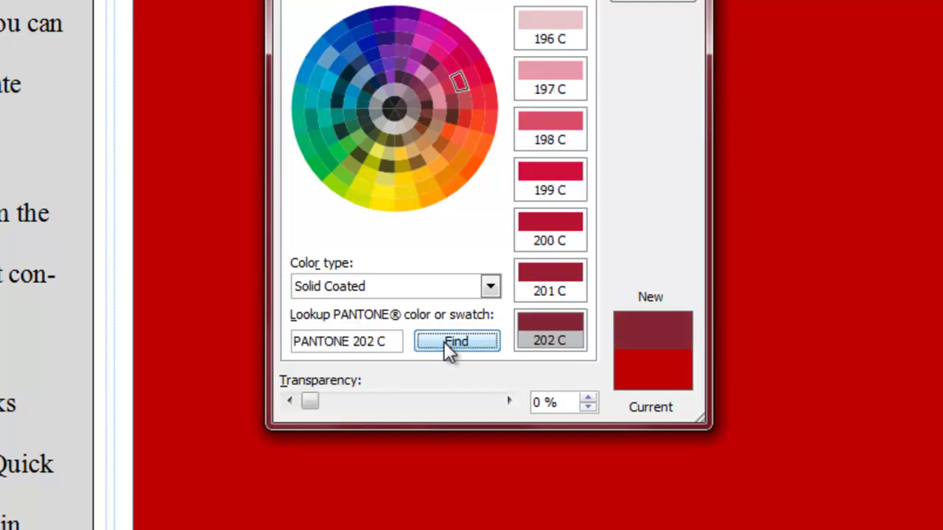
click(556, 321)
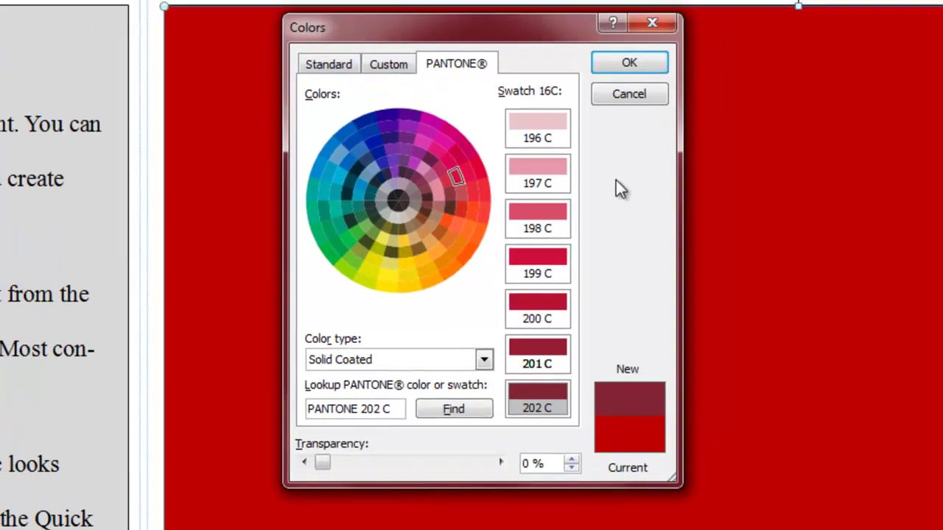
click(630, 73)
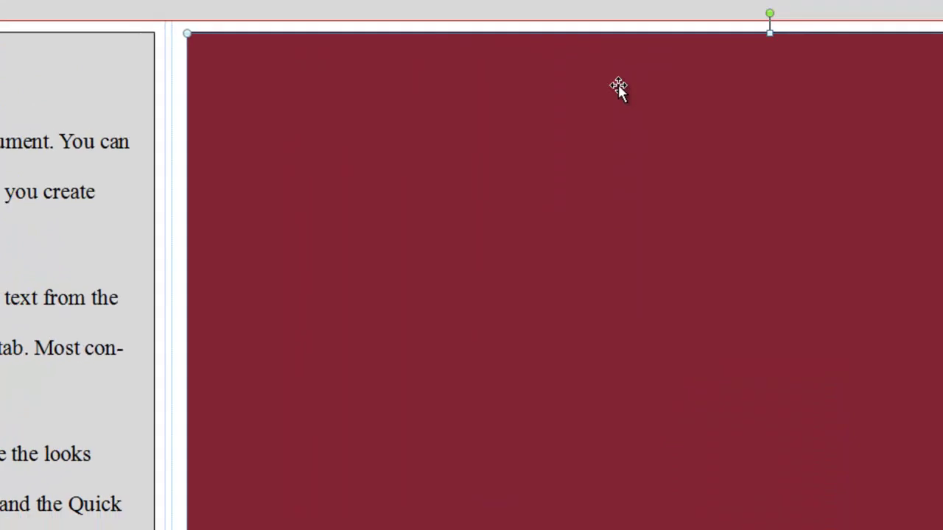
Fill the bright red panel in the fourth column with the recently used dark red, PANTONE 202 C.
scroll(496, 266, up, 3)
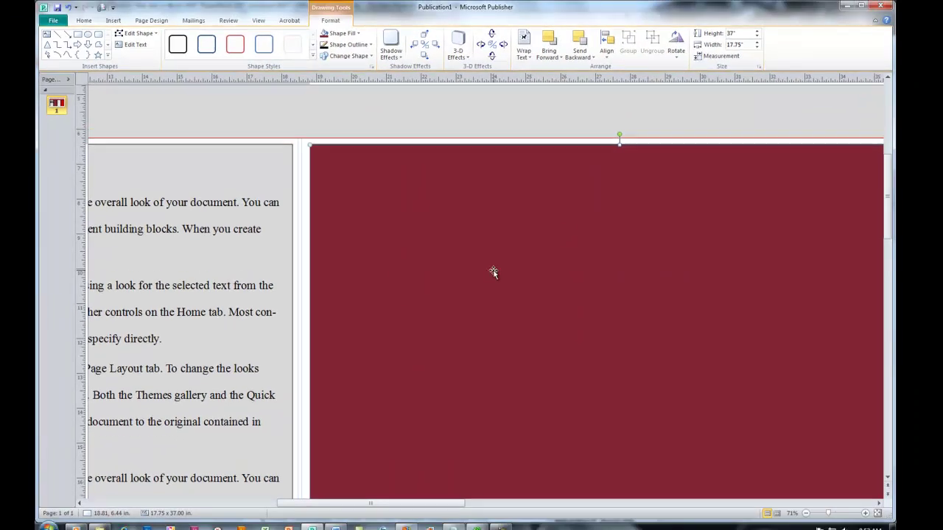
drag(404, 504, 732, 488)
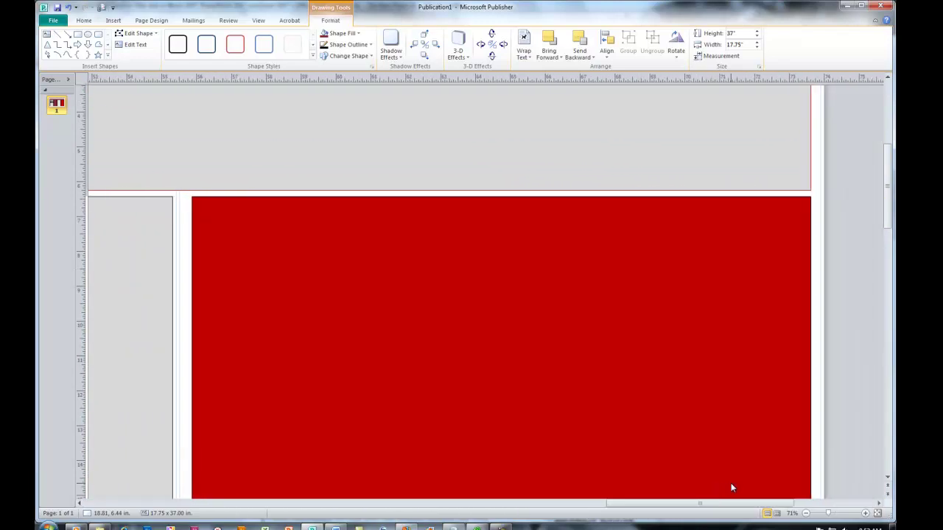
click(568, 403)
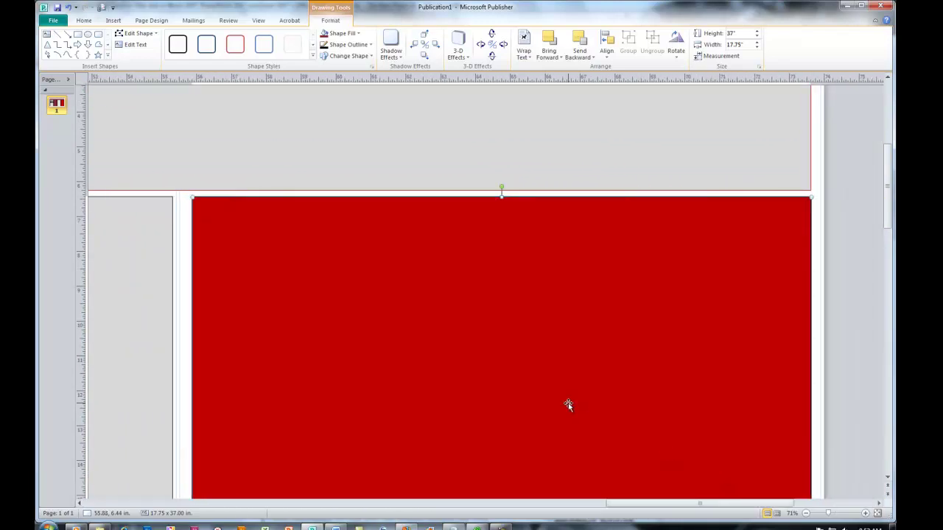
click(359, 35)
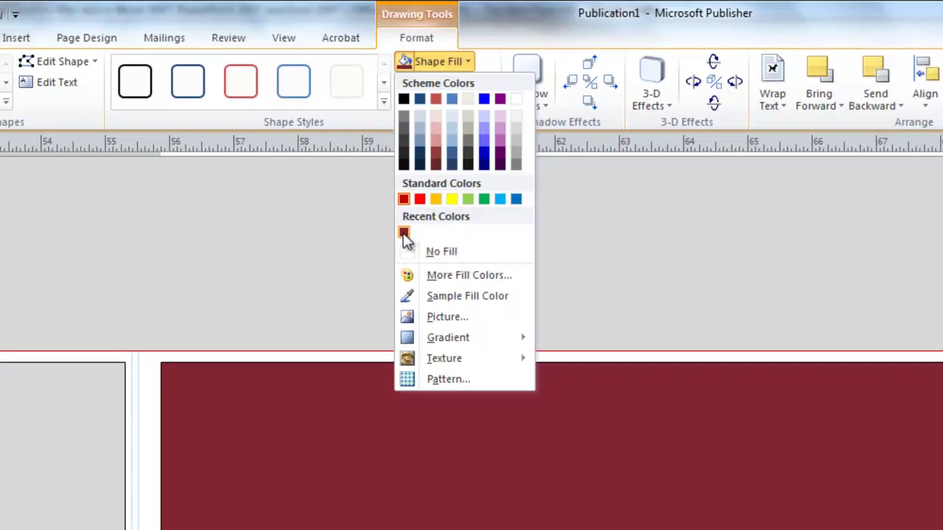
click(404, 233)
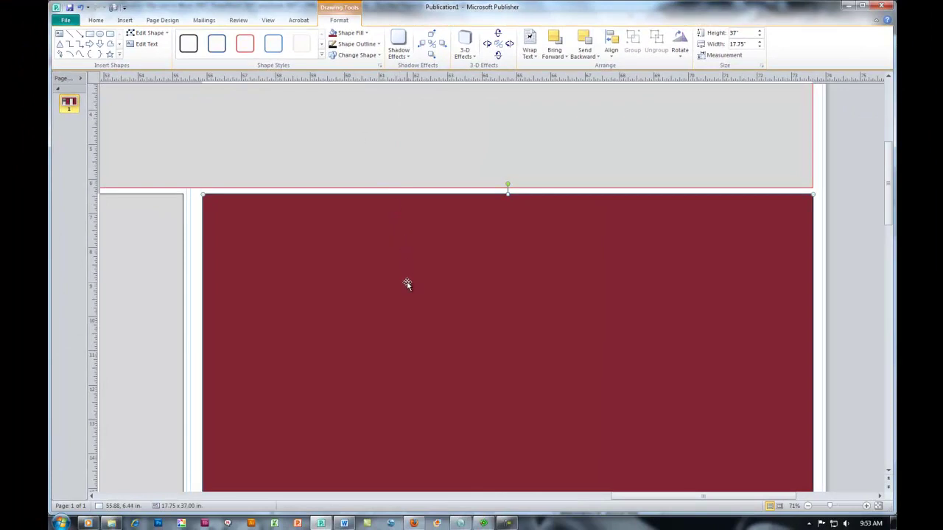
Change the font color of the banner text "Type Your Title Here" to the recently used dark red.
scroll(408, 284, up, 5)
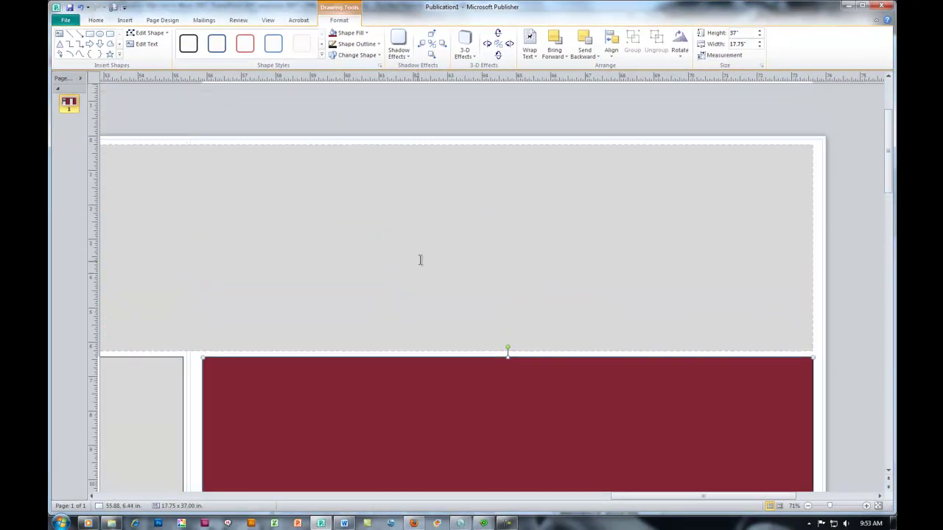
click(427, 236)
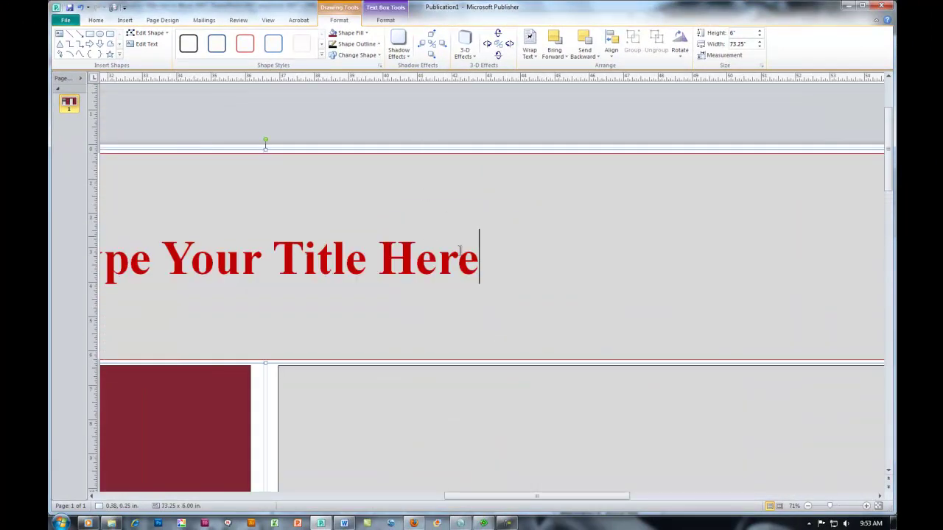
drag(478, 259, 105, 259)
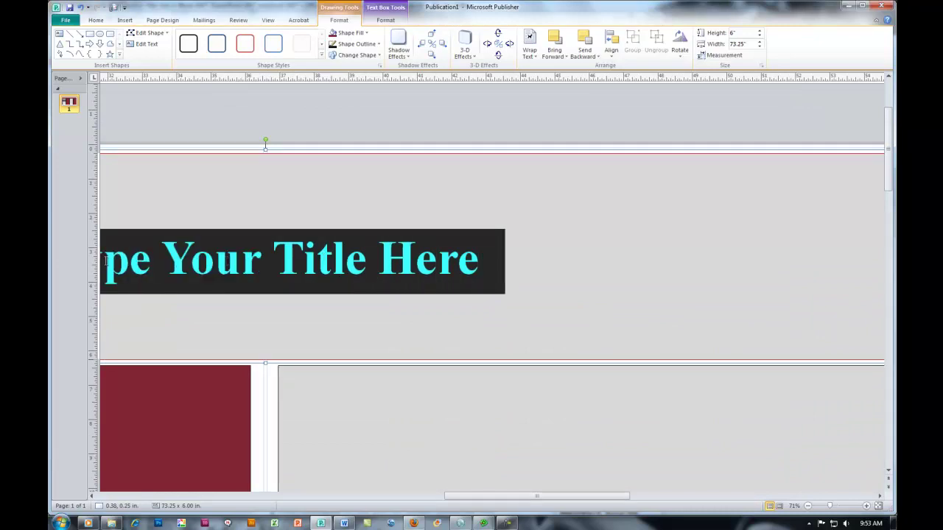
click(480, 268)
drag(478, 259, 138, 264)
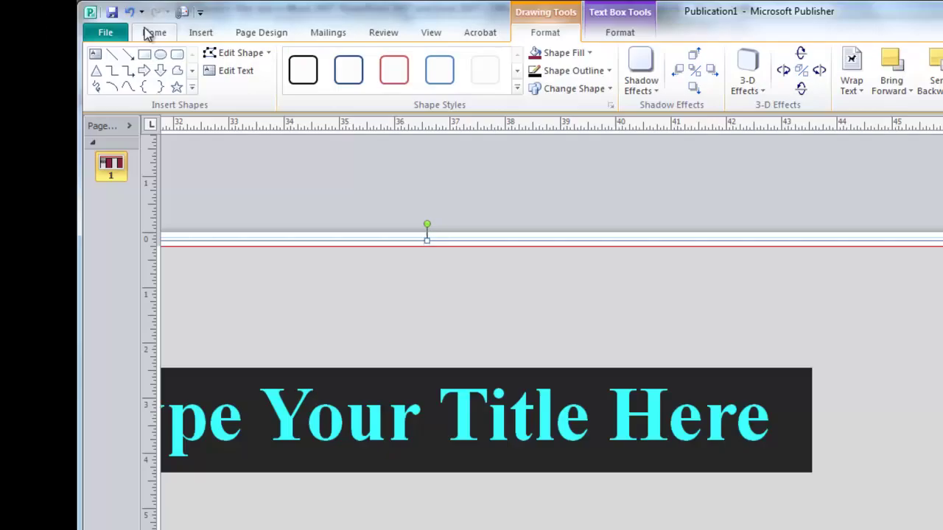
click(96, 20)
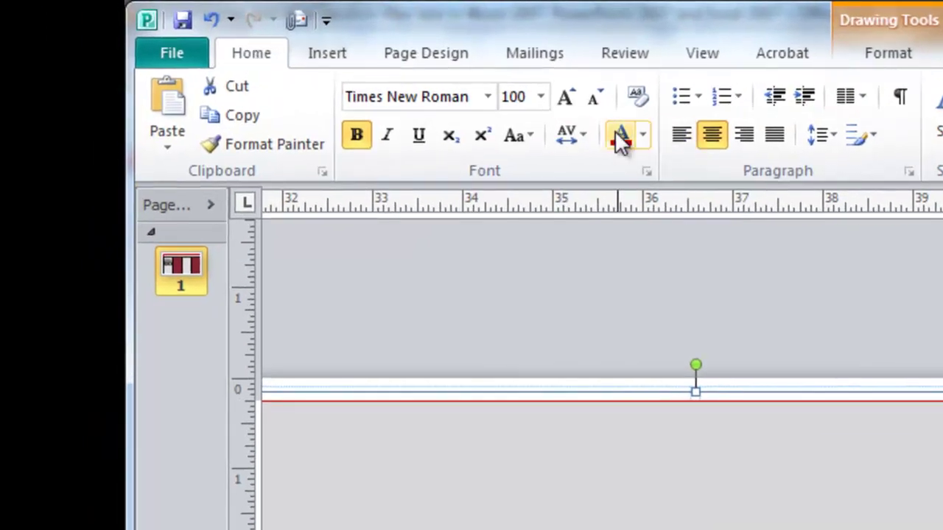
click(645, 140)
click(619, 372)
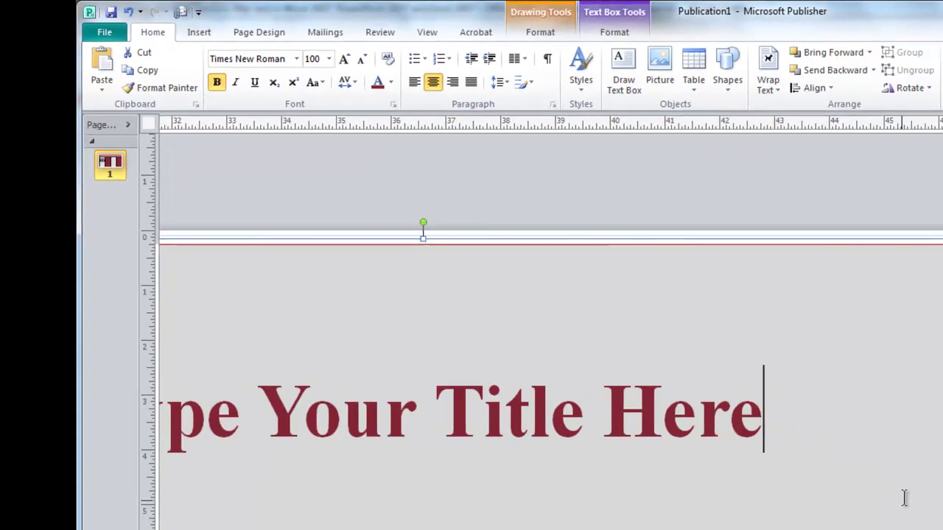
Set the title banner's outline to the recently used dark red.
click(840, 239)
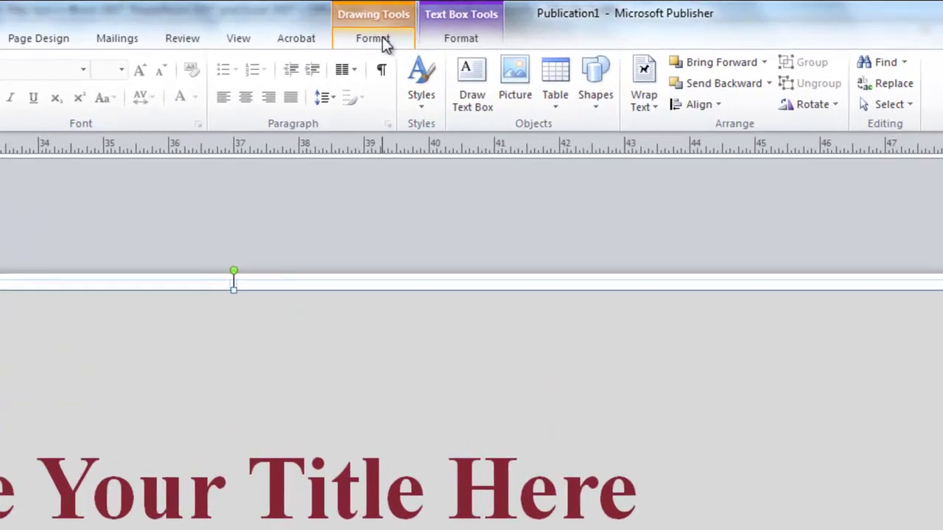
click(383, 38)
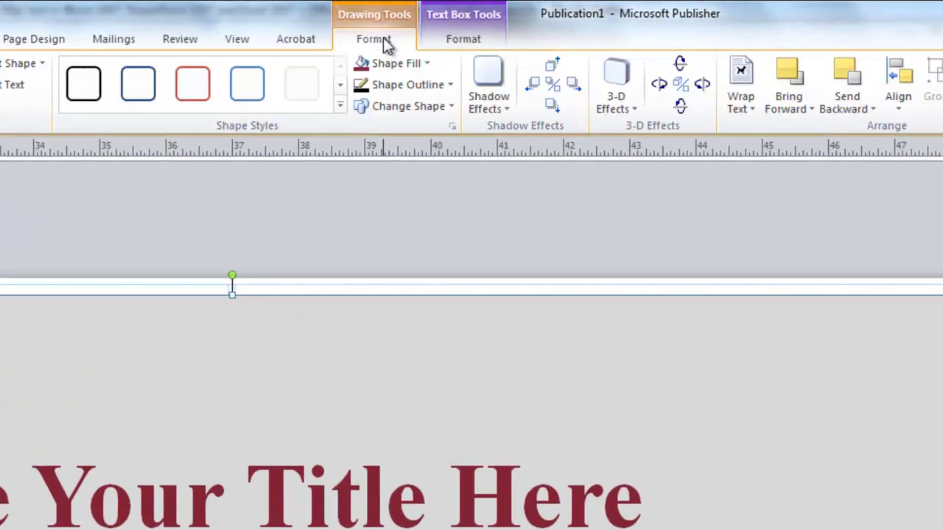
click(451, 84)
click(362, 260)
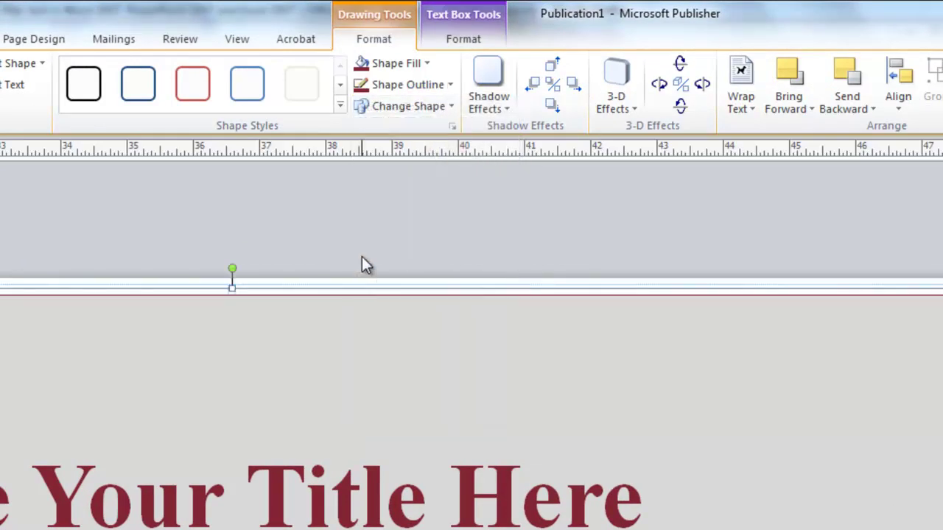
Set the outlines of the gray panels in the third and first columns to the recently used dark red.
click(448, 86)
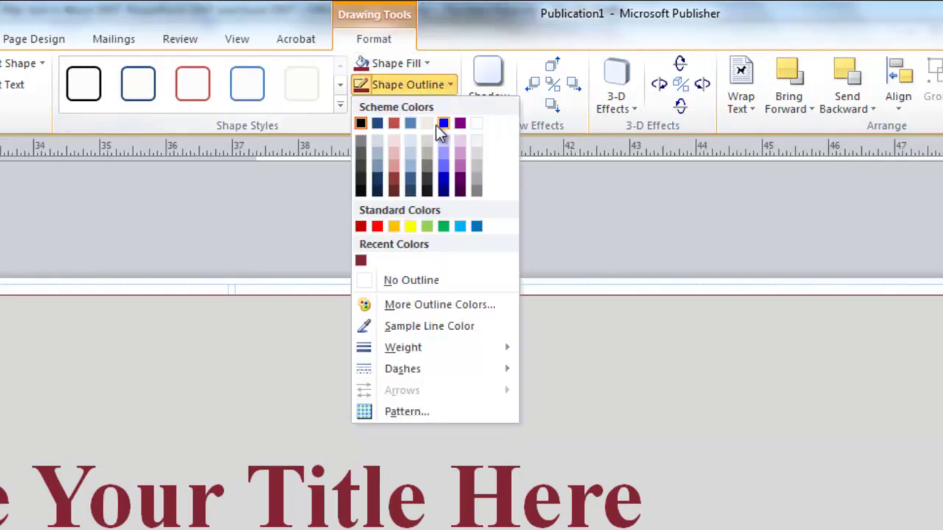
click(361, 260)
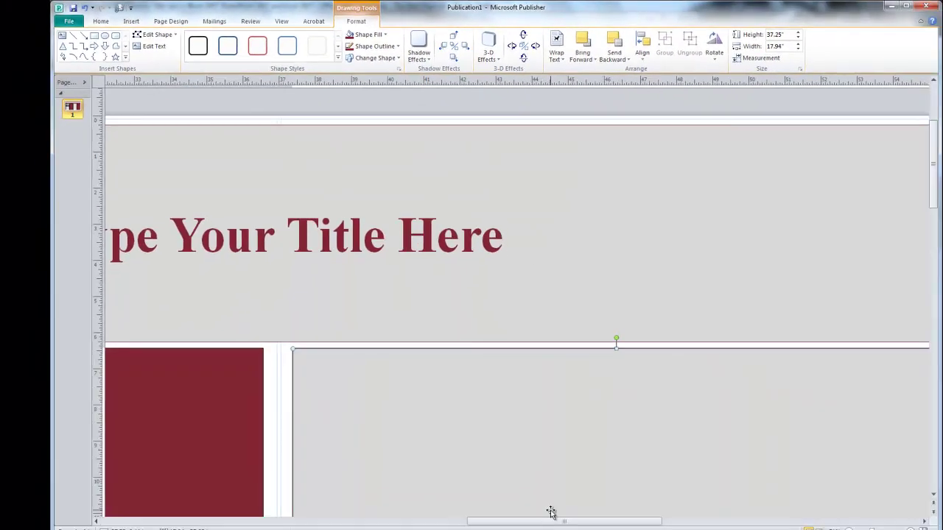
drag(694, 529, 298, 529)
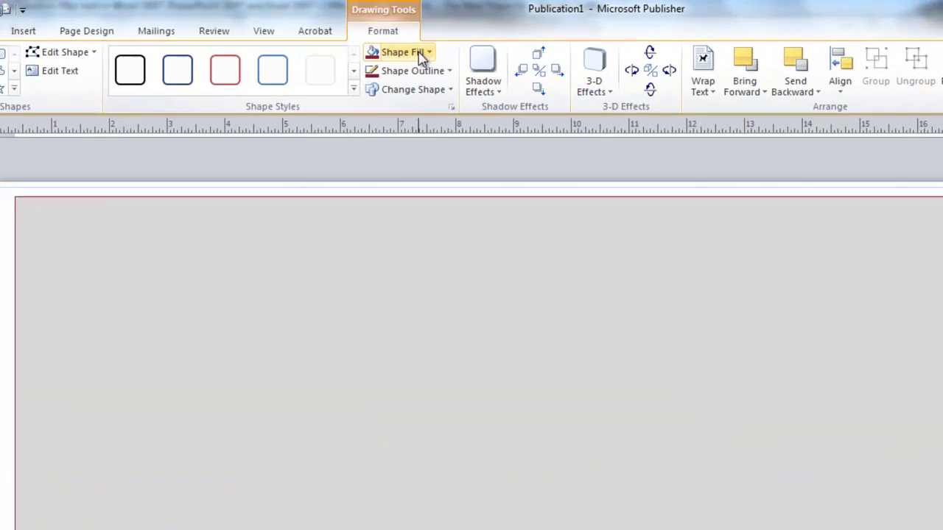
click(447, 71)
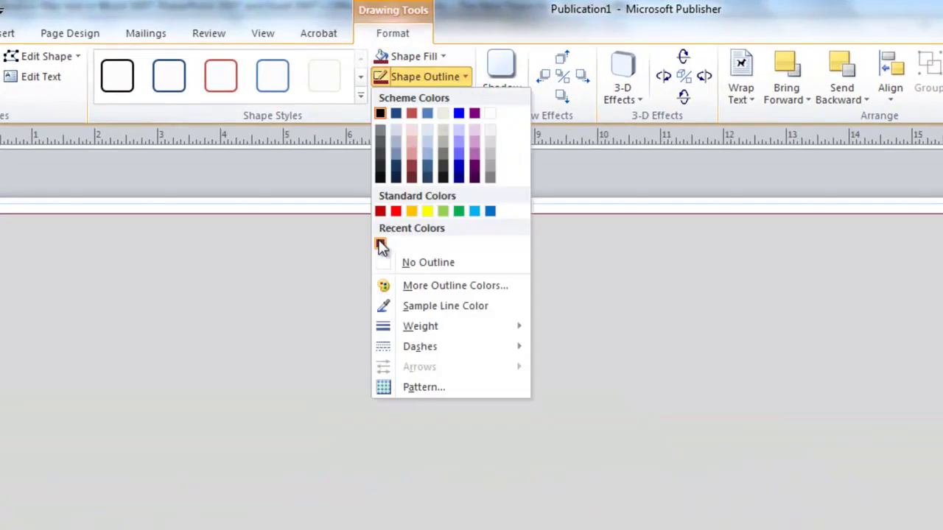
click(380, 244)
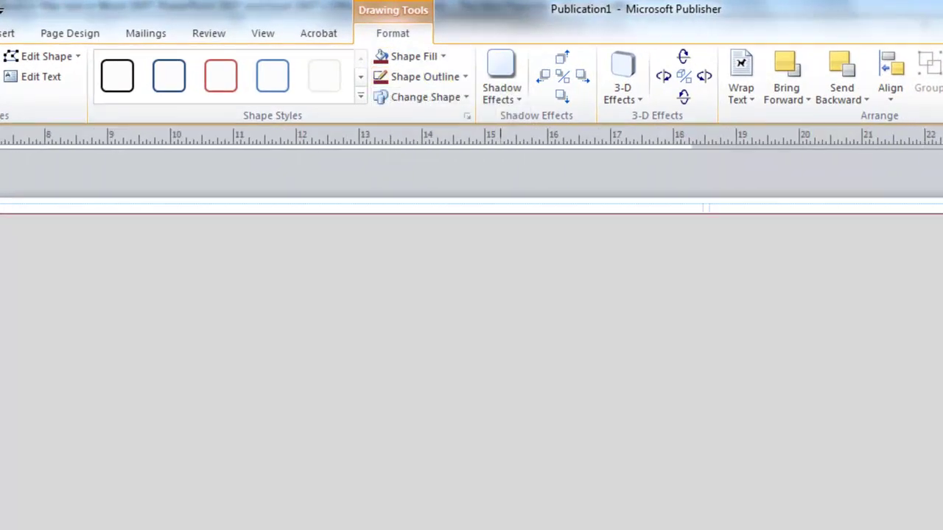
Bring the whole poster into view and select the dark red panel in the second column.
scroll(725, 519, right, 2)
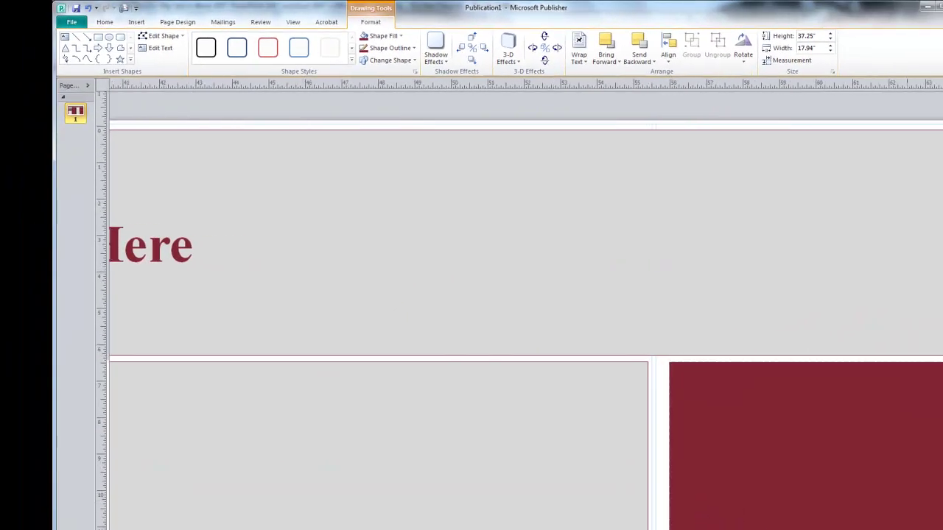
ctrl+scroll(516, 309, down, 5)
ctrl+scroll(530, 310, down, 2)
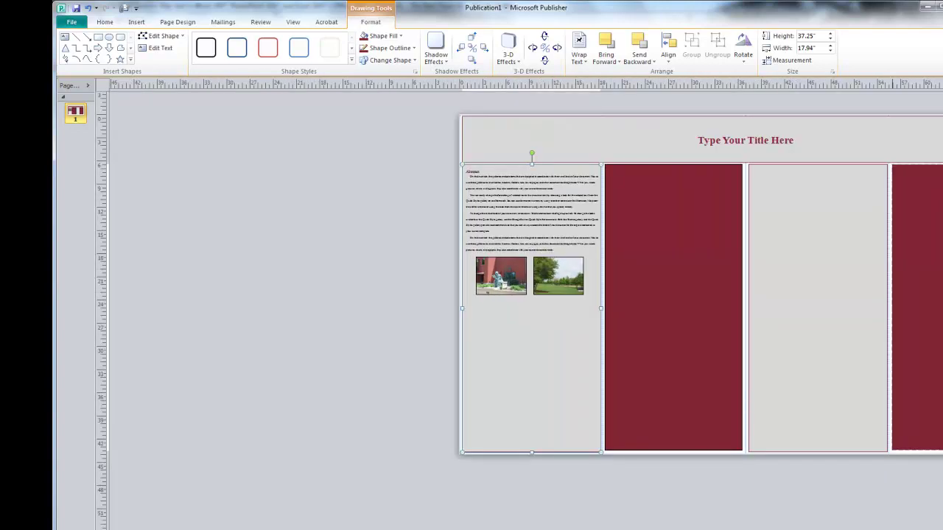
scroll(516, 309, right, 4)
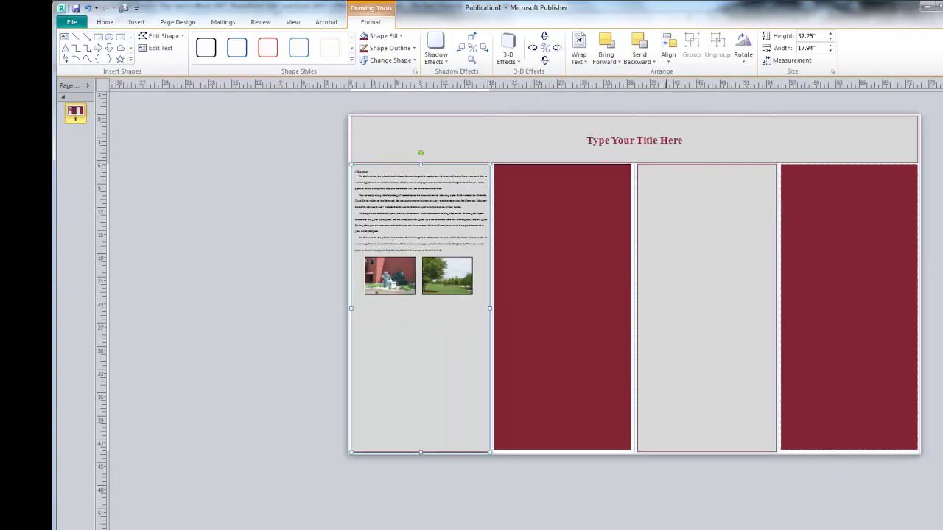
click(646, 506)
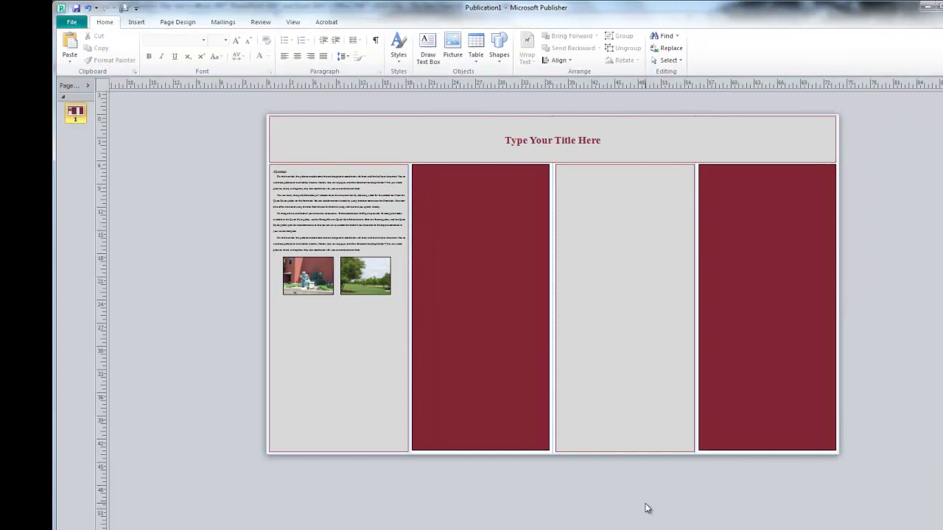
click(510, 423)
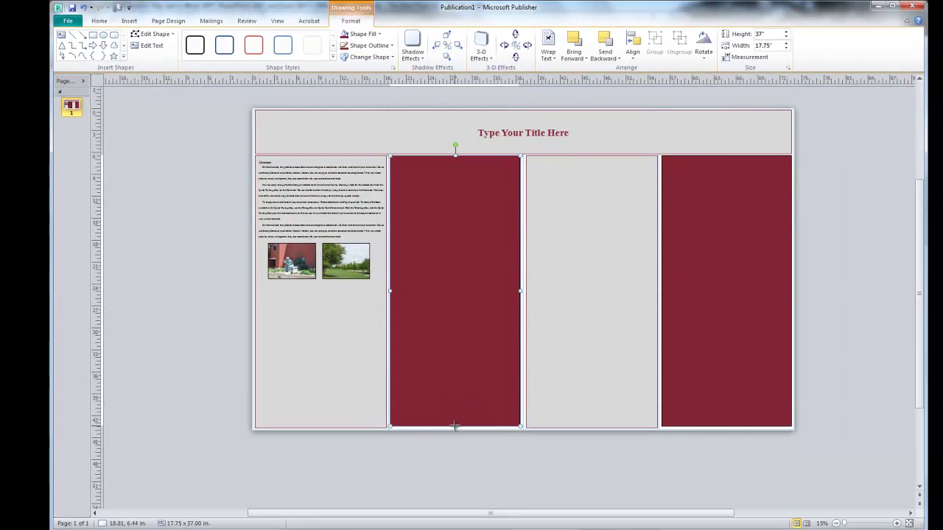